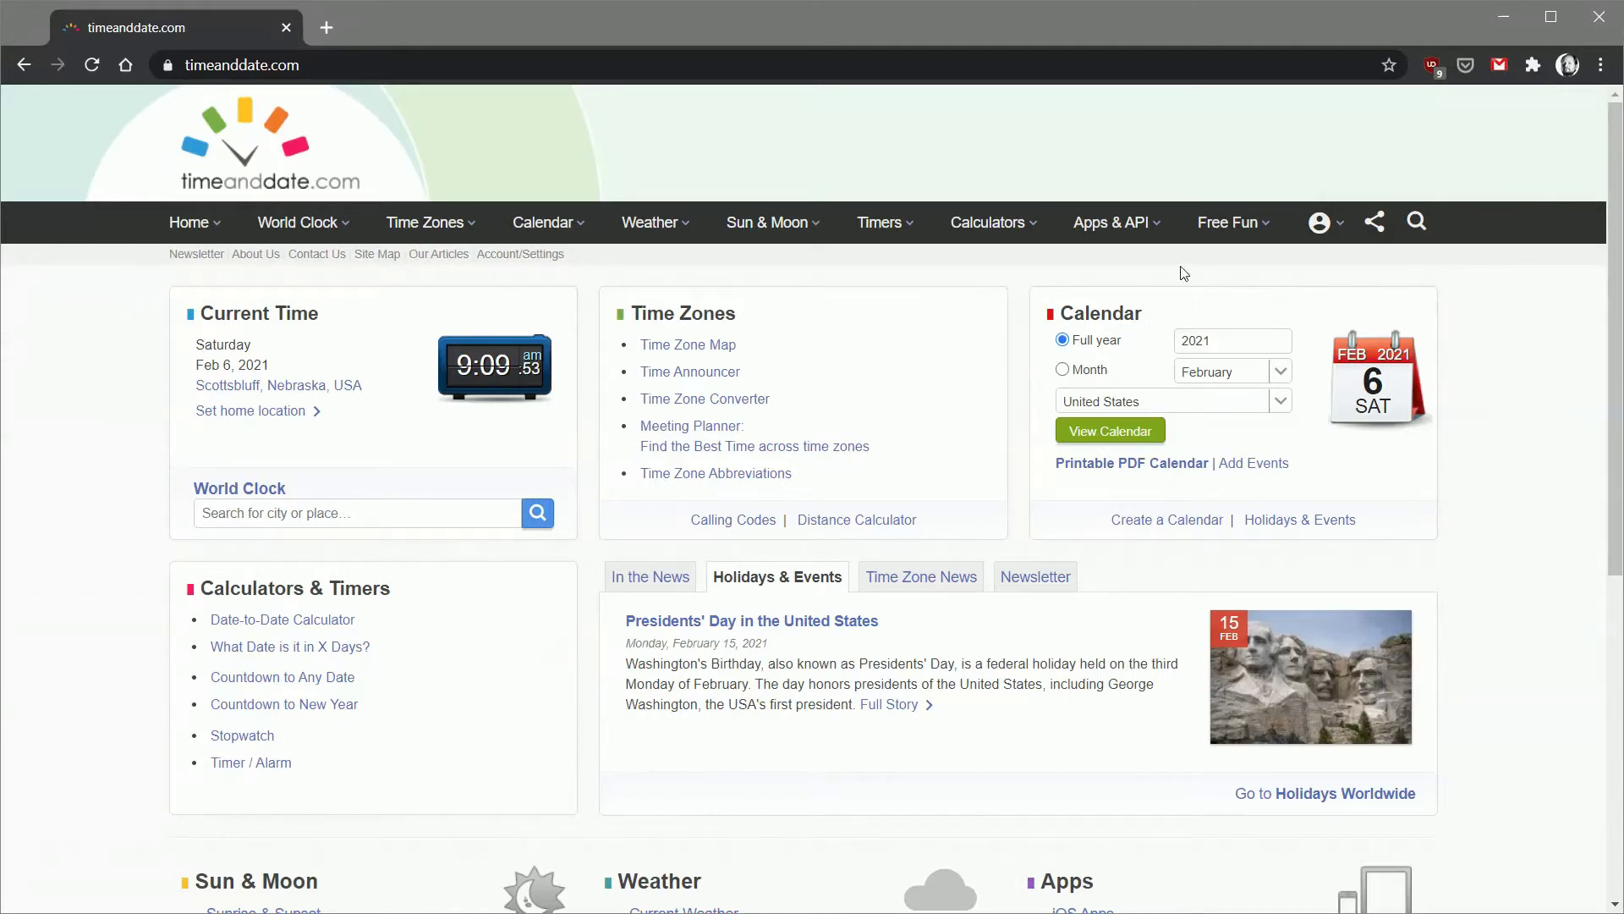
# Open timeanddate.com's Free Clocks page via Apps & API and reveal the clock-import area
pyautogui.moveTo(1117, 228)
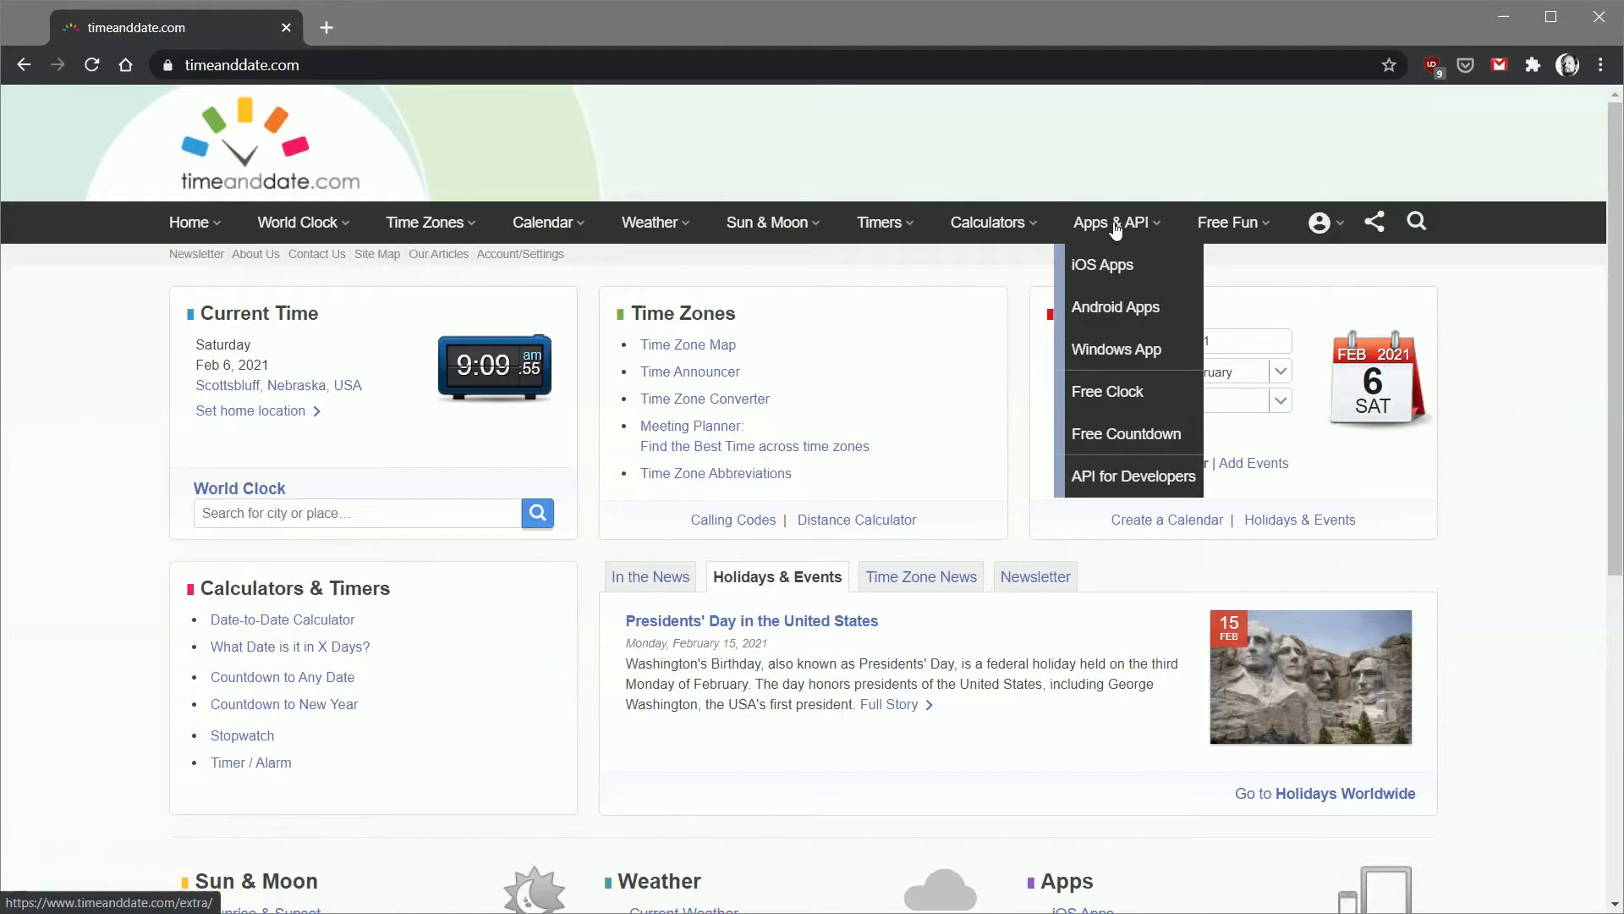
pyautogui.click(1124, 405)
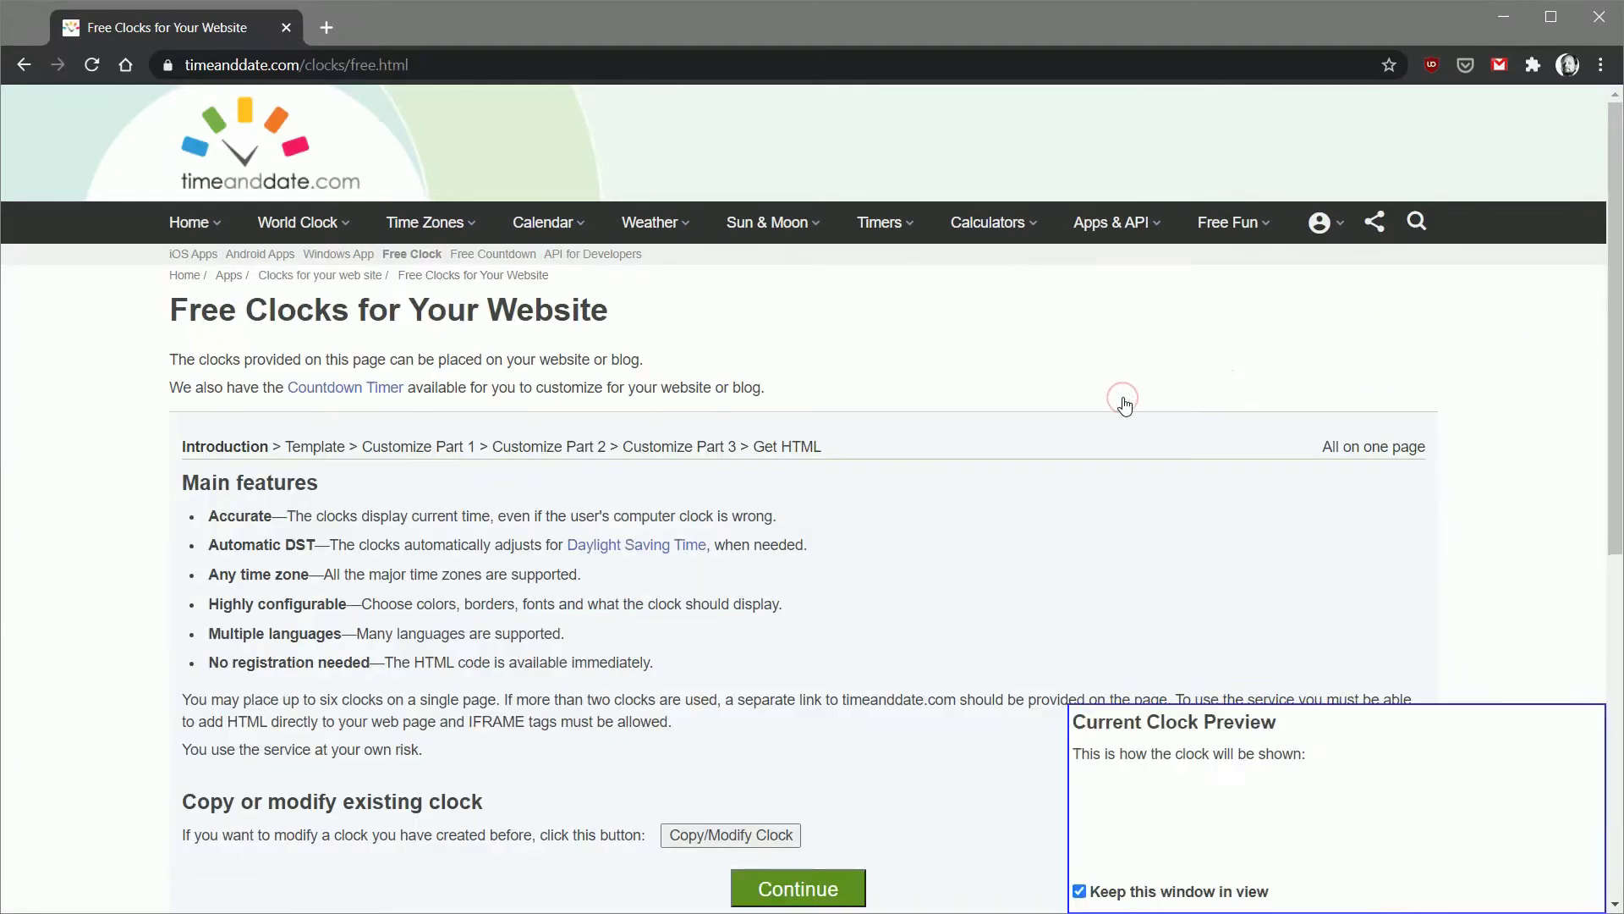
pyautogui.scroll(-1, 903, 512)
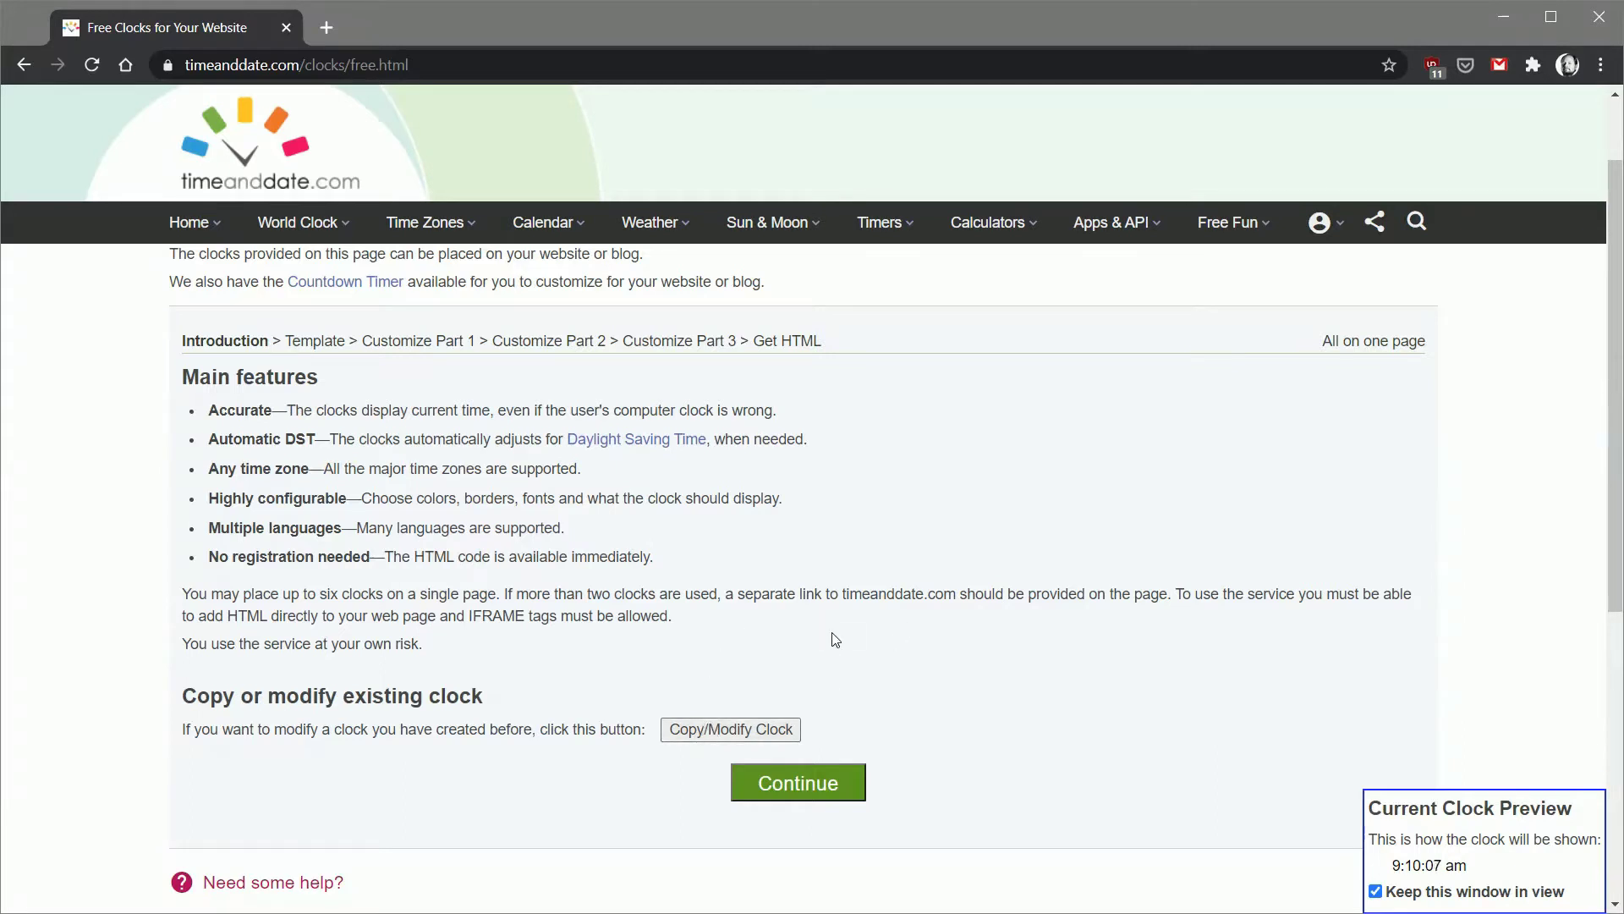
pyautogui.click(733, 731)
# Paste the saved iframe clock code and import it to load the green analog clock
pyautogui.scroll(-4, 942, 651)
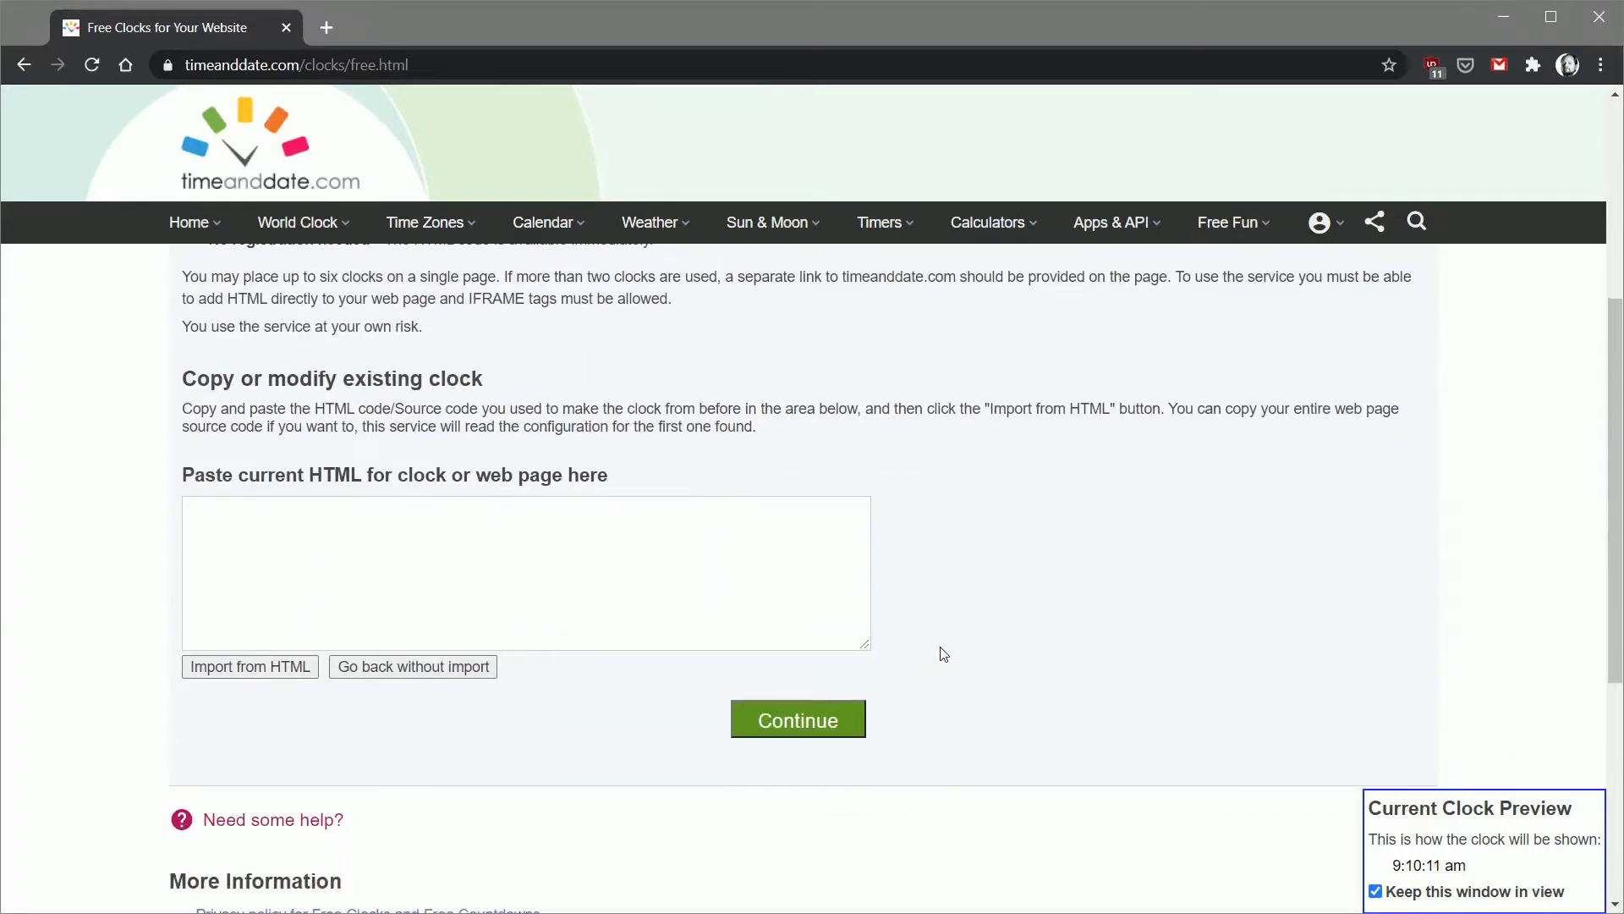
pyautogui.click(464, 551)
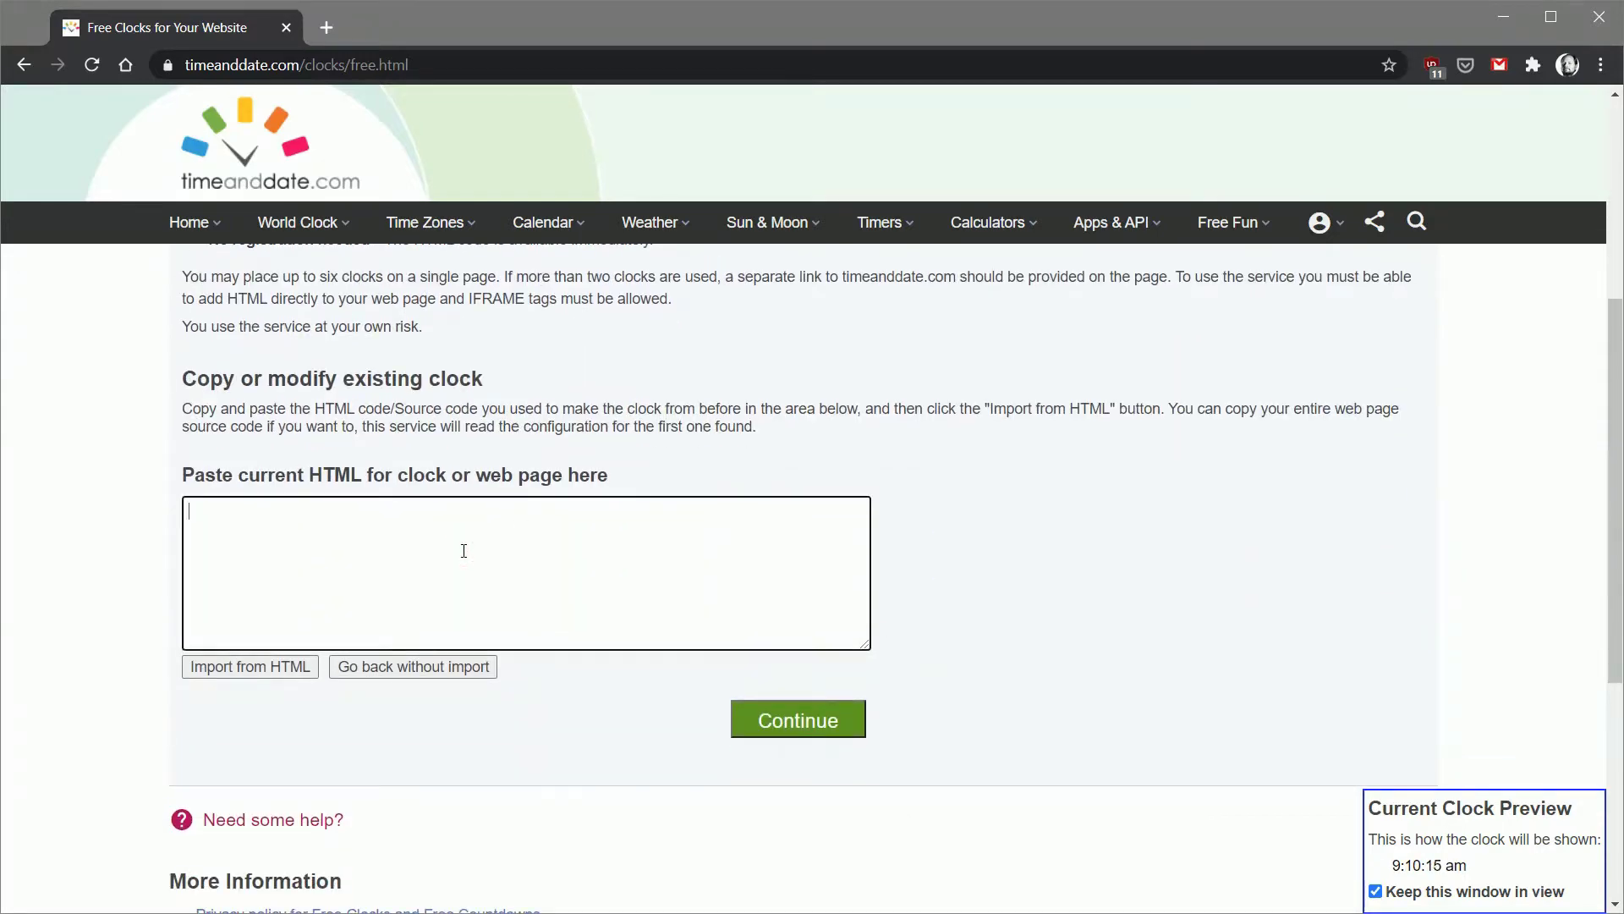
pyautogui.write('<iframe src="http://free.timeanddate.com/clock/i7o0zl8s/n64/szw210/szh210/hoc000/hbw4/hfc0f0/cf100/hgr0/fav0/fiv0/mqc000/mqs3/mql25/mqw6/mqd96/mhc000/mhs3/mhl20/mhw6/mhd96/mmc000/mms3/mml10/mmw2/mmd96/hwm1/hhl70/hhw22/hml85/hmw16/hmr4/hss3/hsl70/hsb24/hsw11/hsr0" frameborder="0" width="210" height="210"></iframe>')
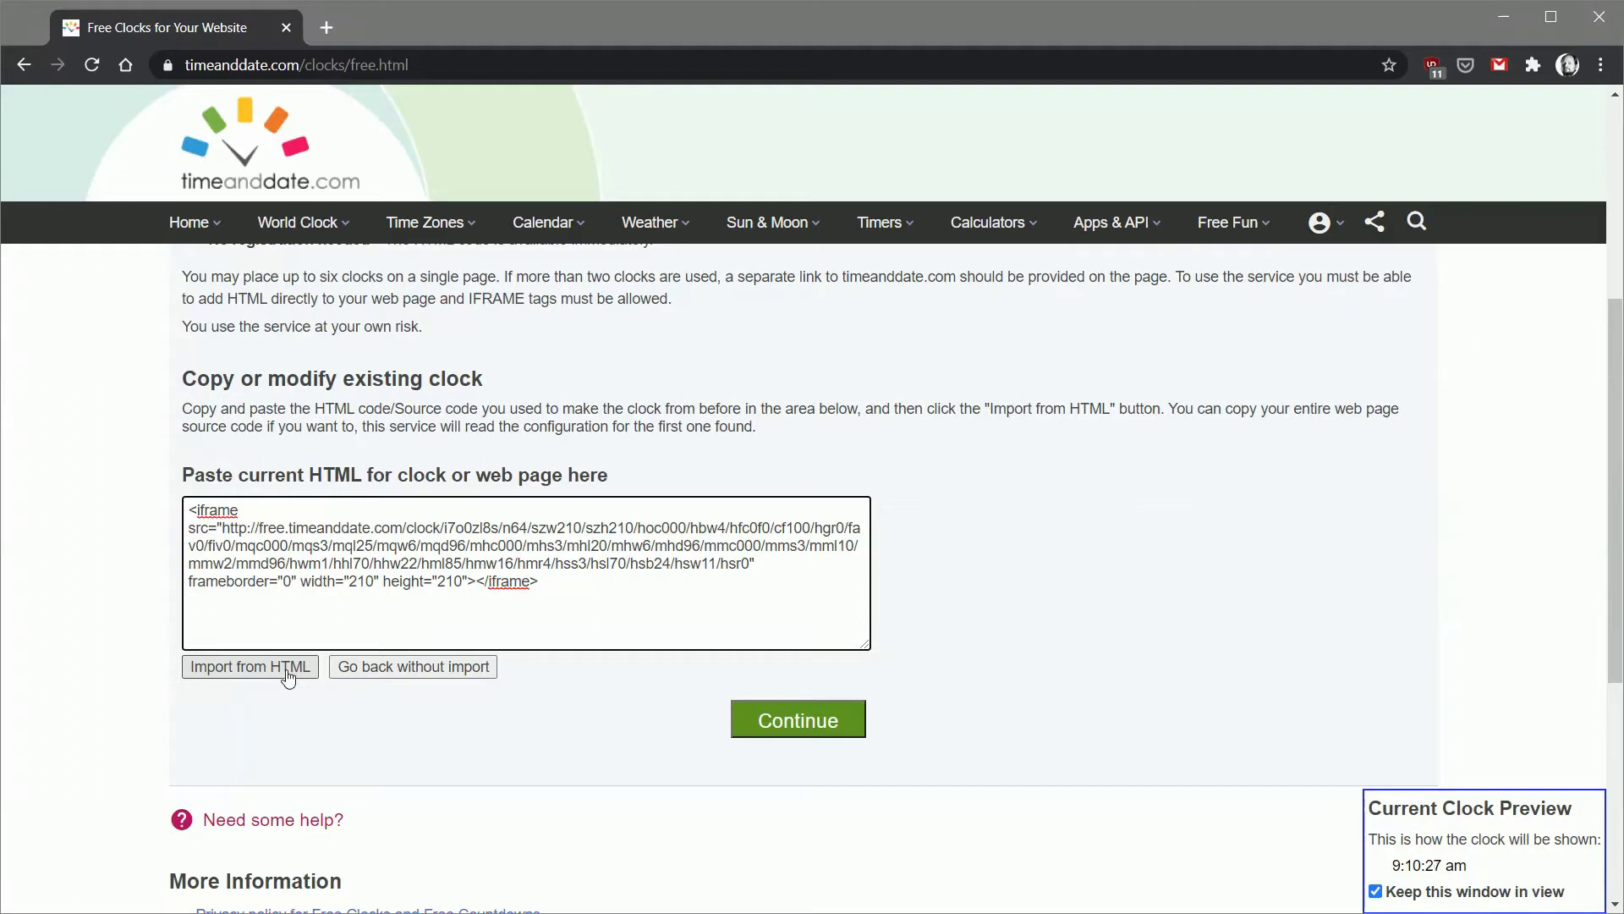
pyautogui.click(288, 668)
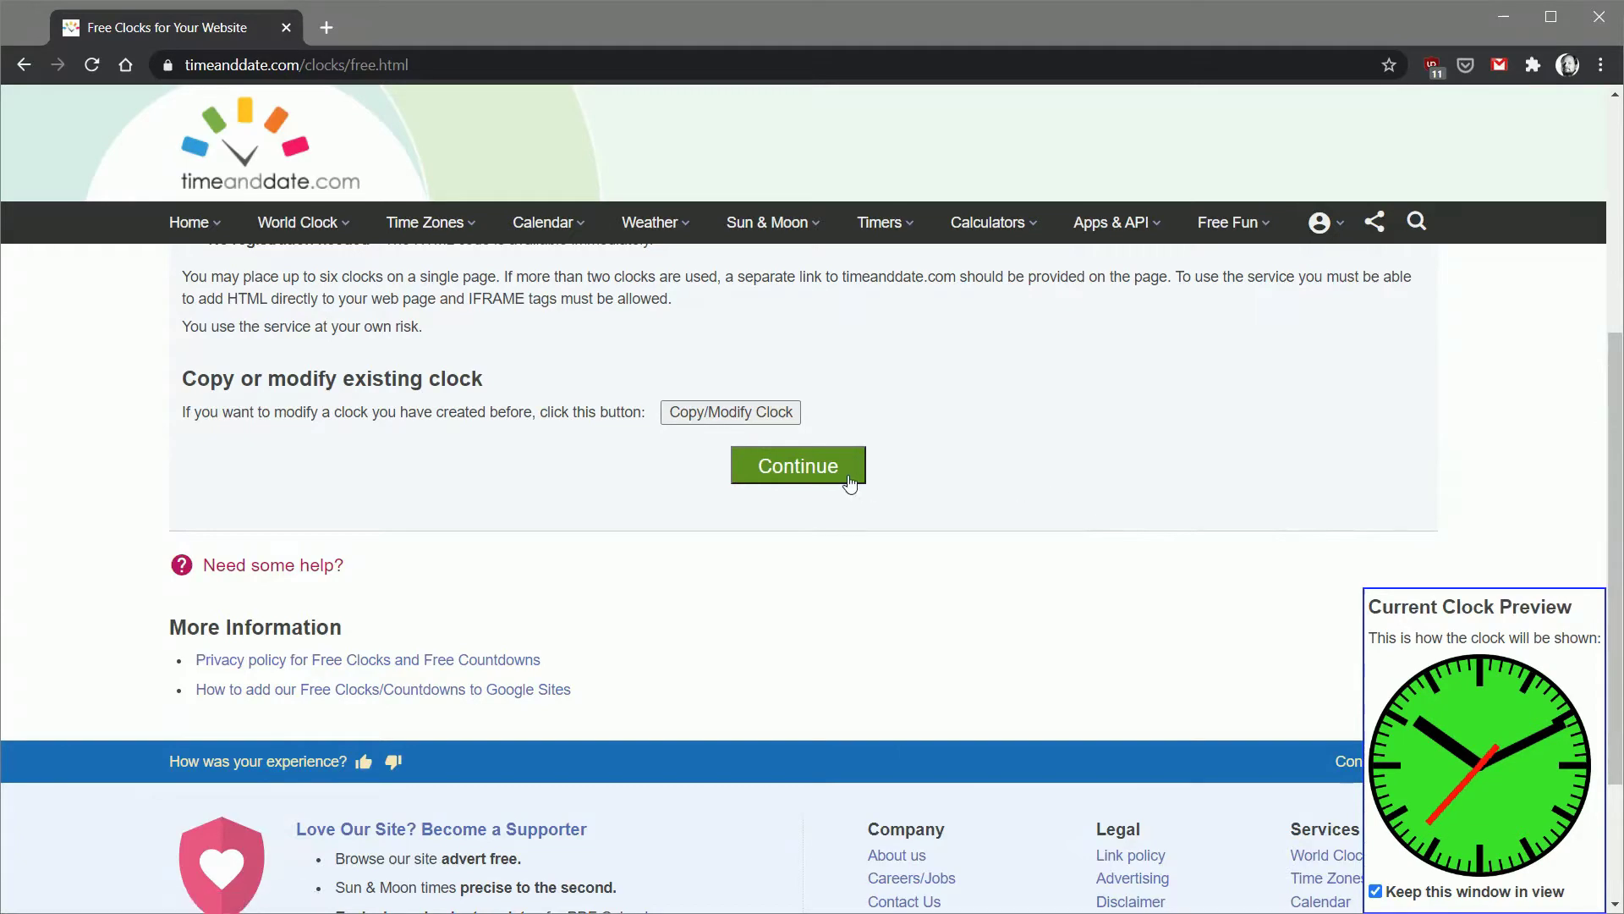
# Continue to the Select Clock Template step, keeping the Standard analog template
pyautogui.click(781, 473)
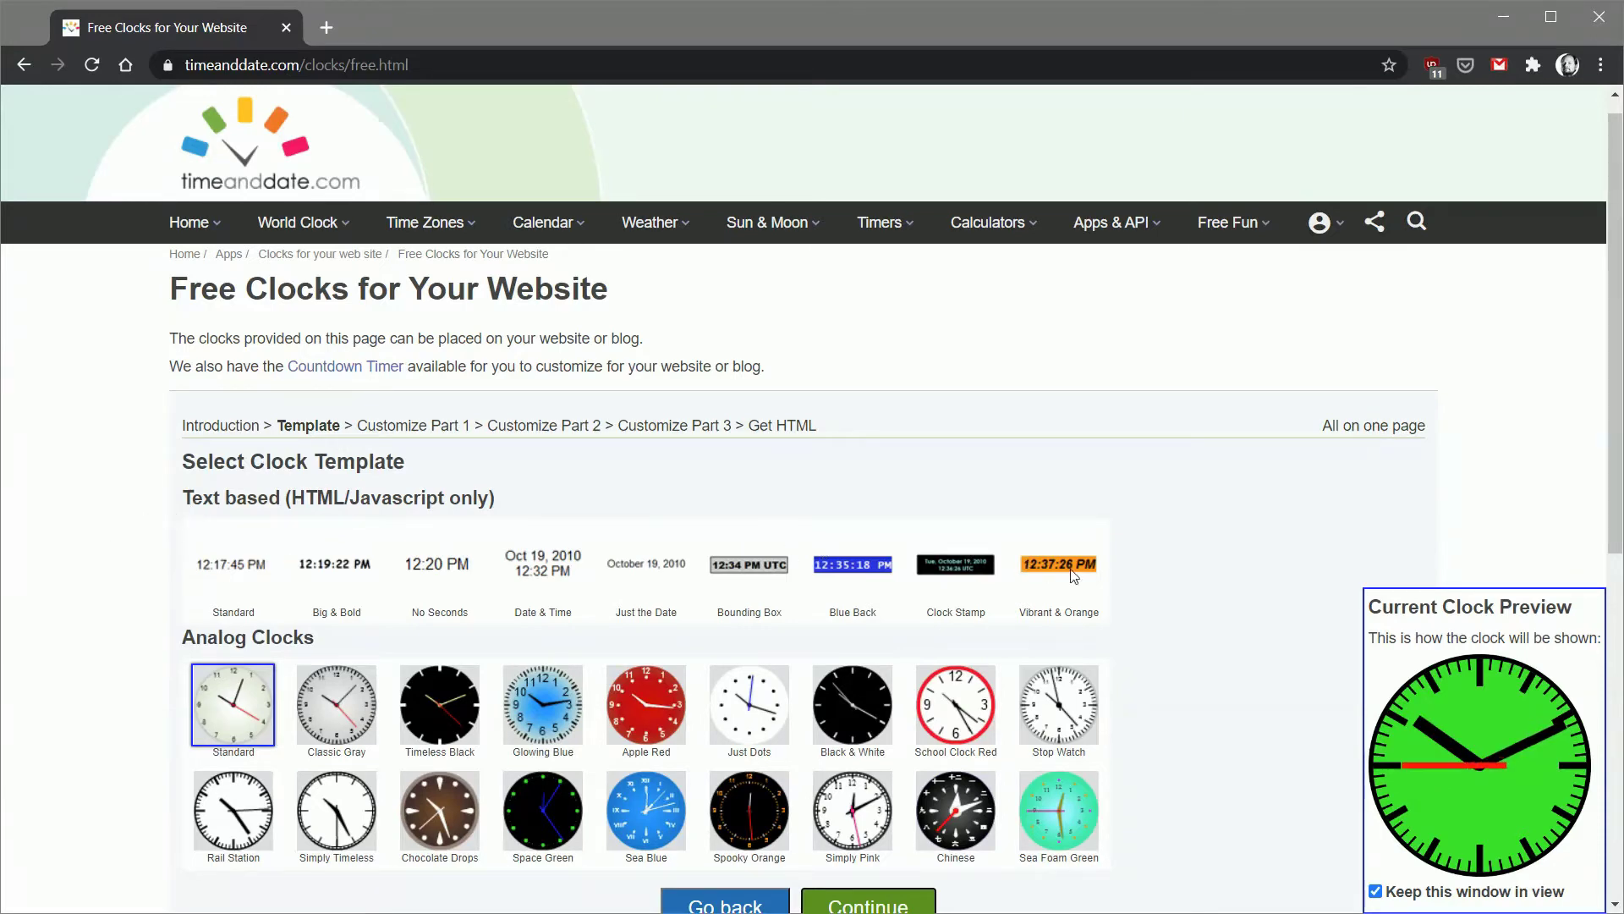
pyautogui.scroll(-1, 84, 584)
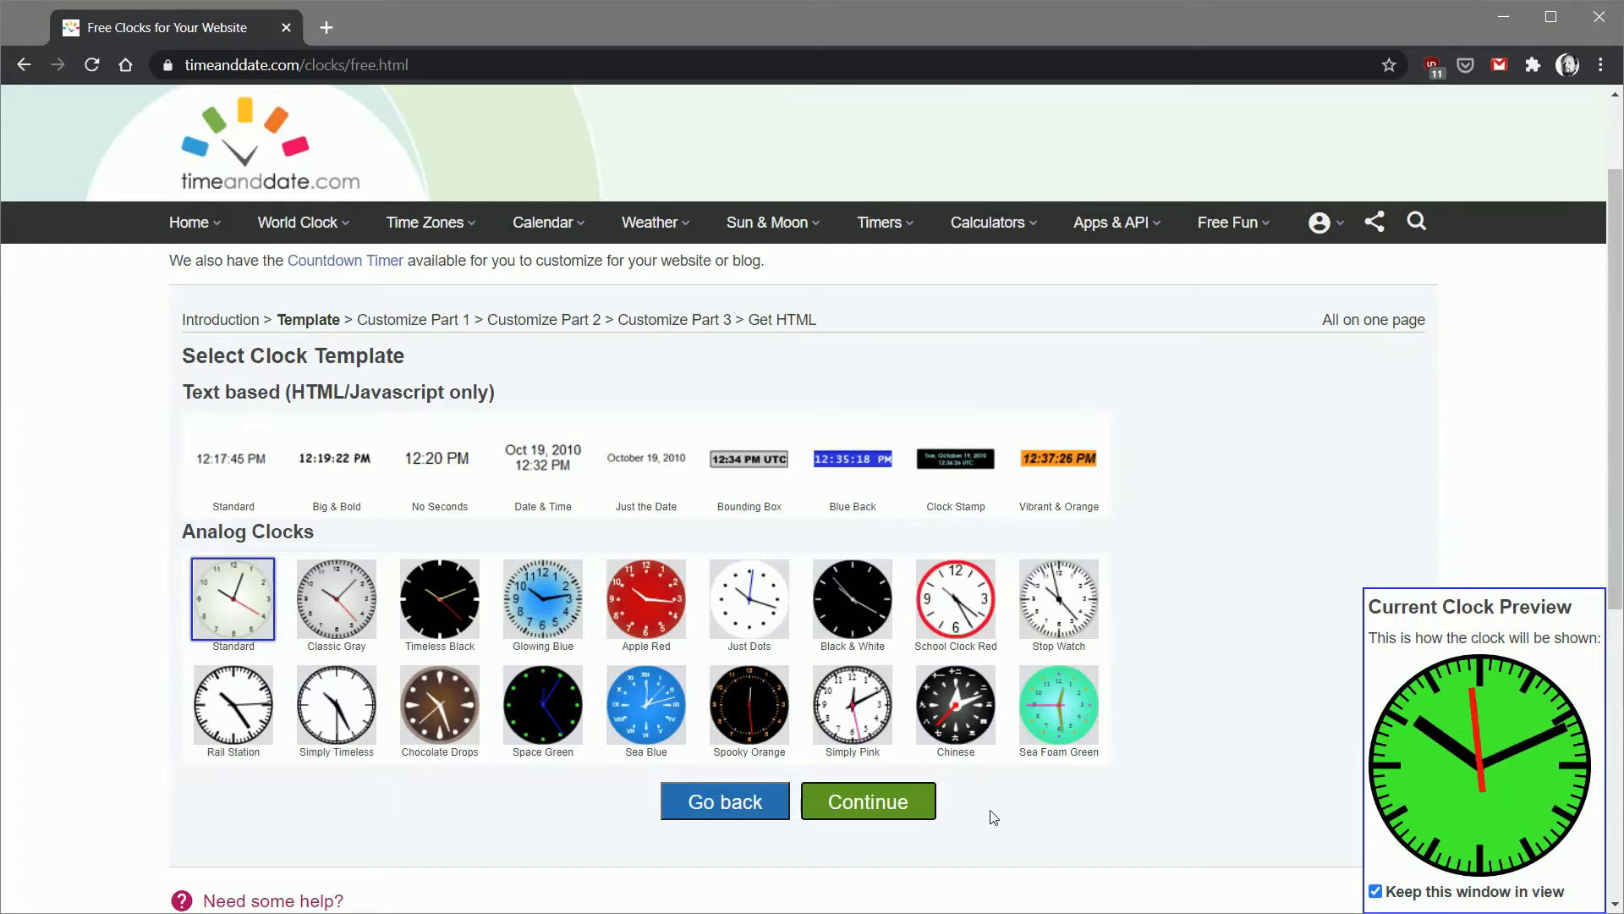
# Advance to Customize Part 1, leaving location Chicago, size 210×210 and 00FF00 background
pyautogui.click(899, 802)
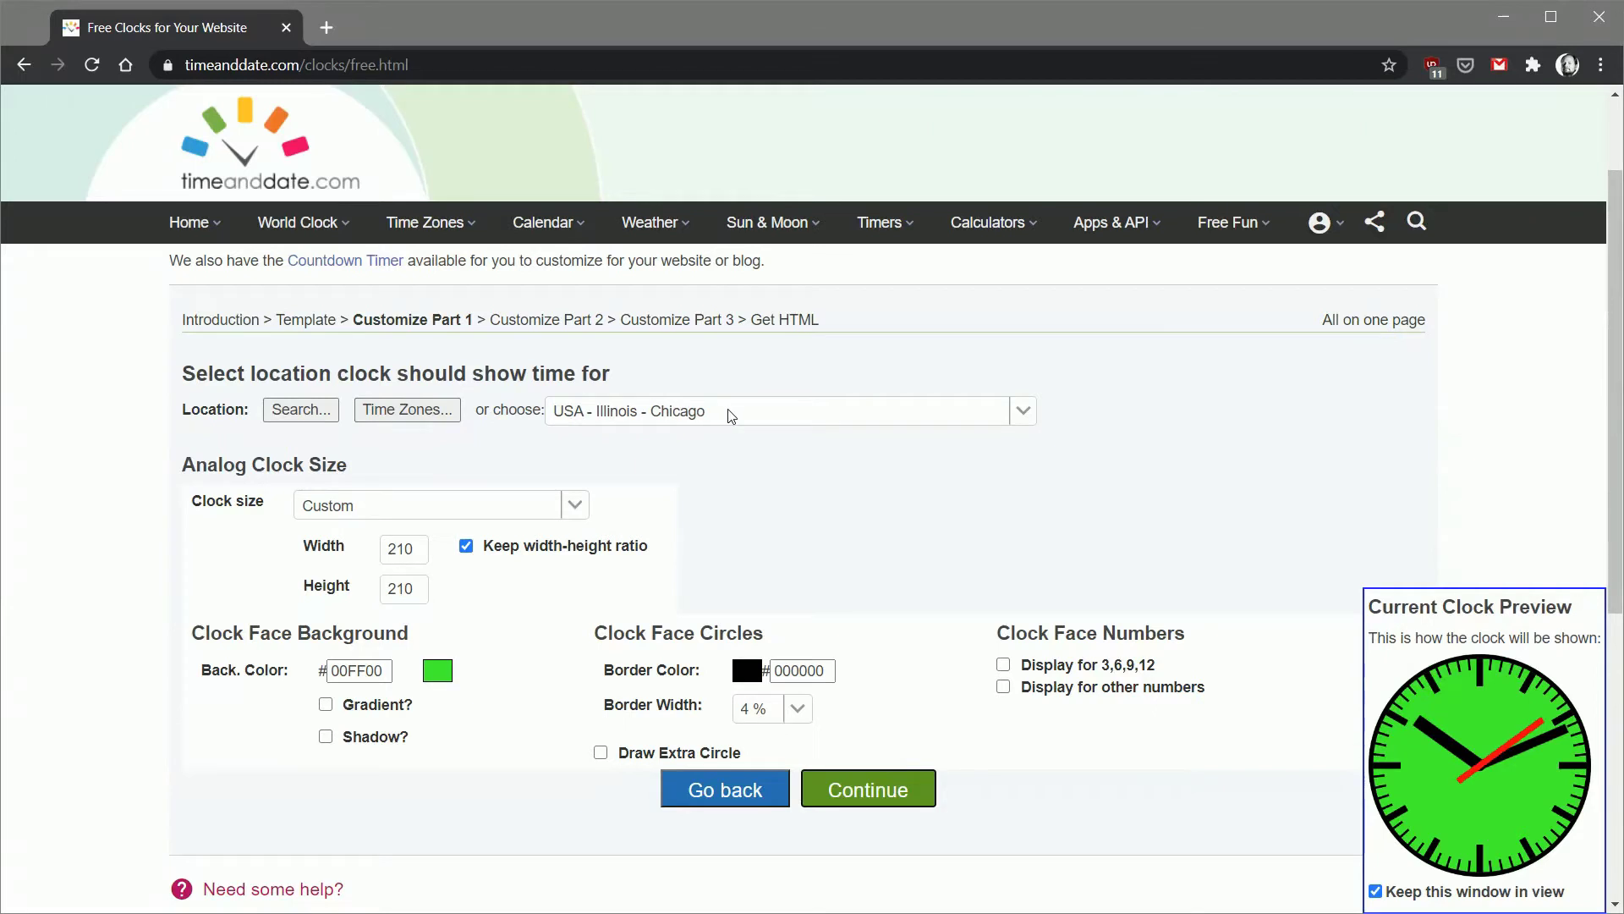
pyautogui.click(1033, 409)
pyautogui.click(1180, 414)
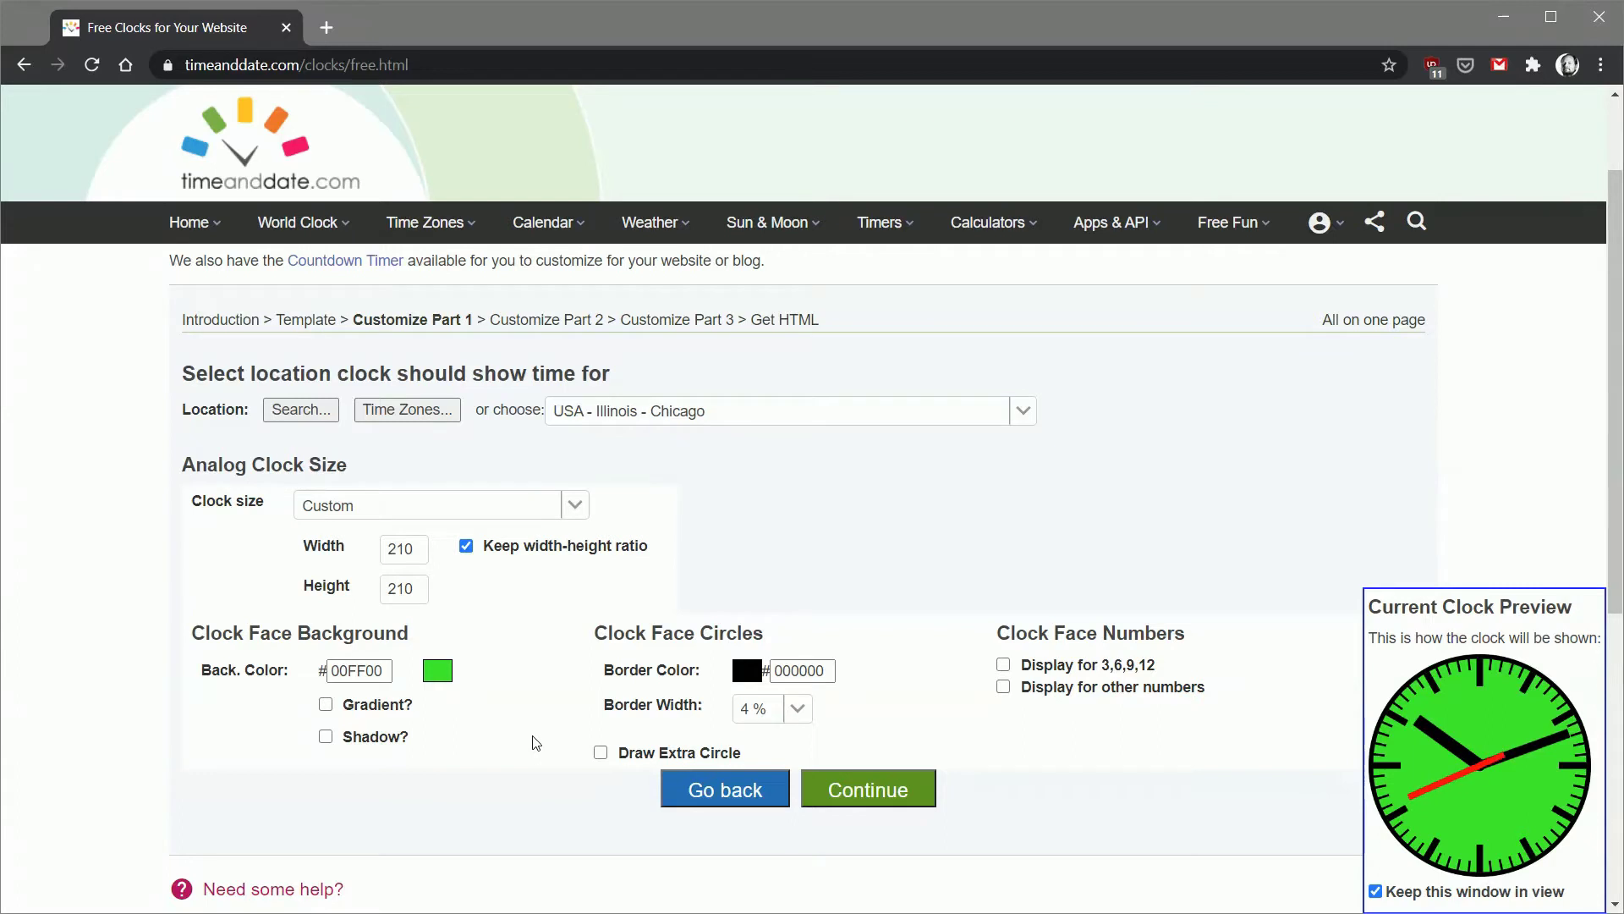
pyautogui.click(351, 674)
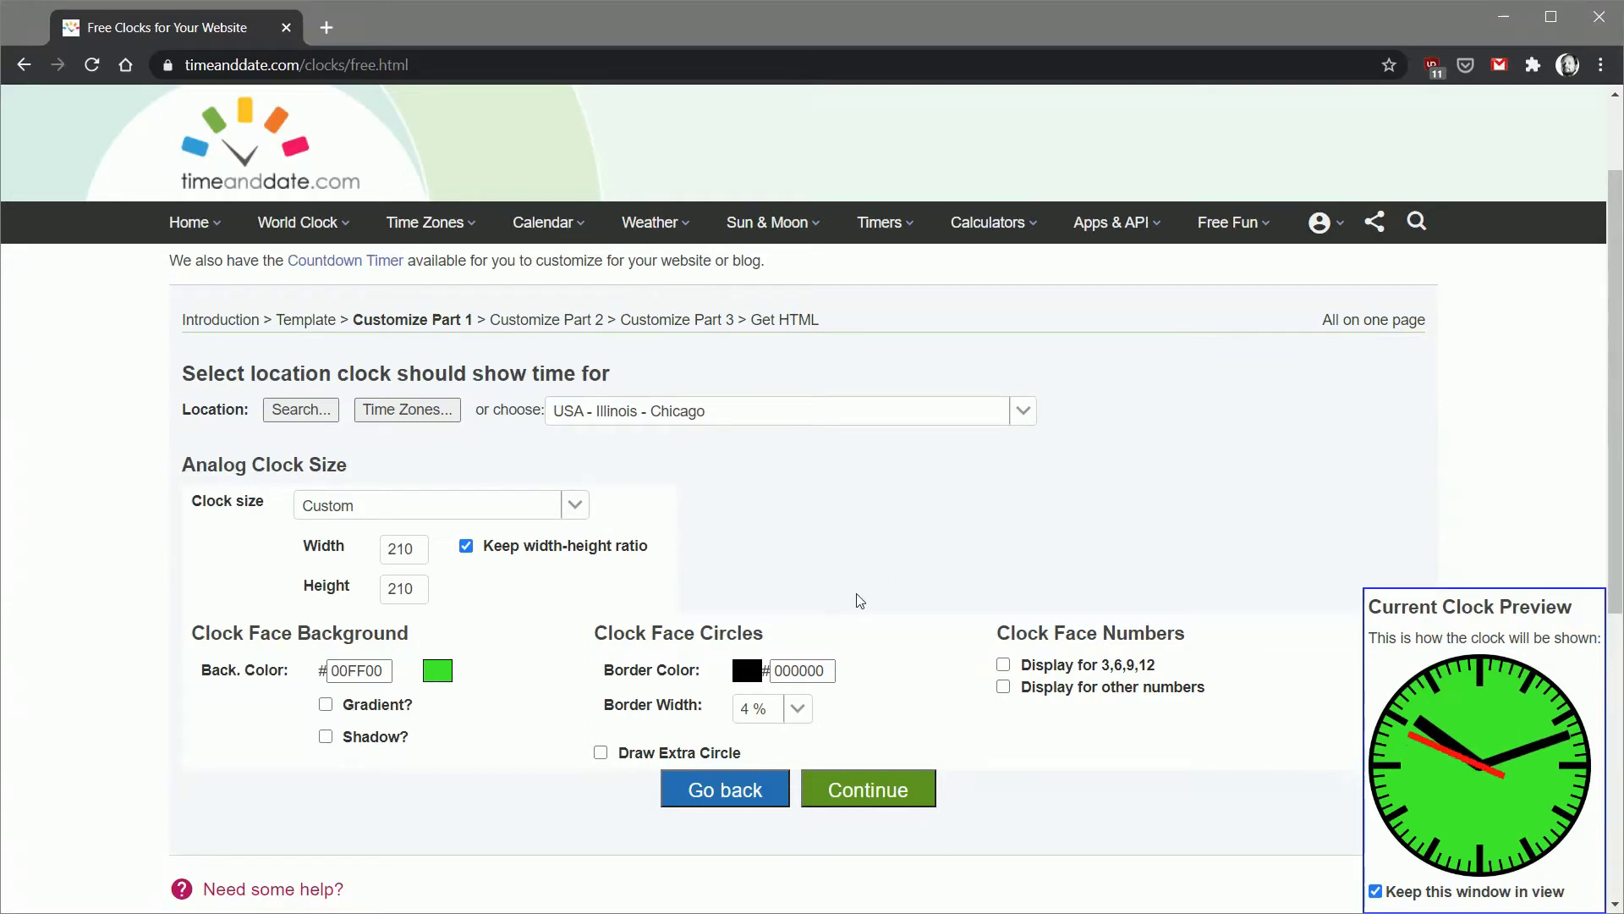
# Keep quarter, hour and minute ticks enabled in Customize Part 2 and continue to hand settings
pyautogui.click(885, 793)
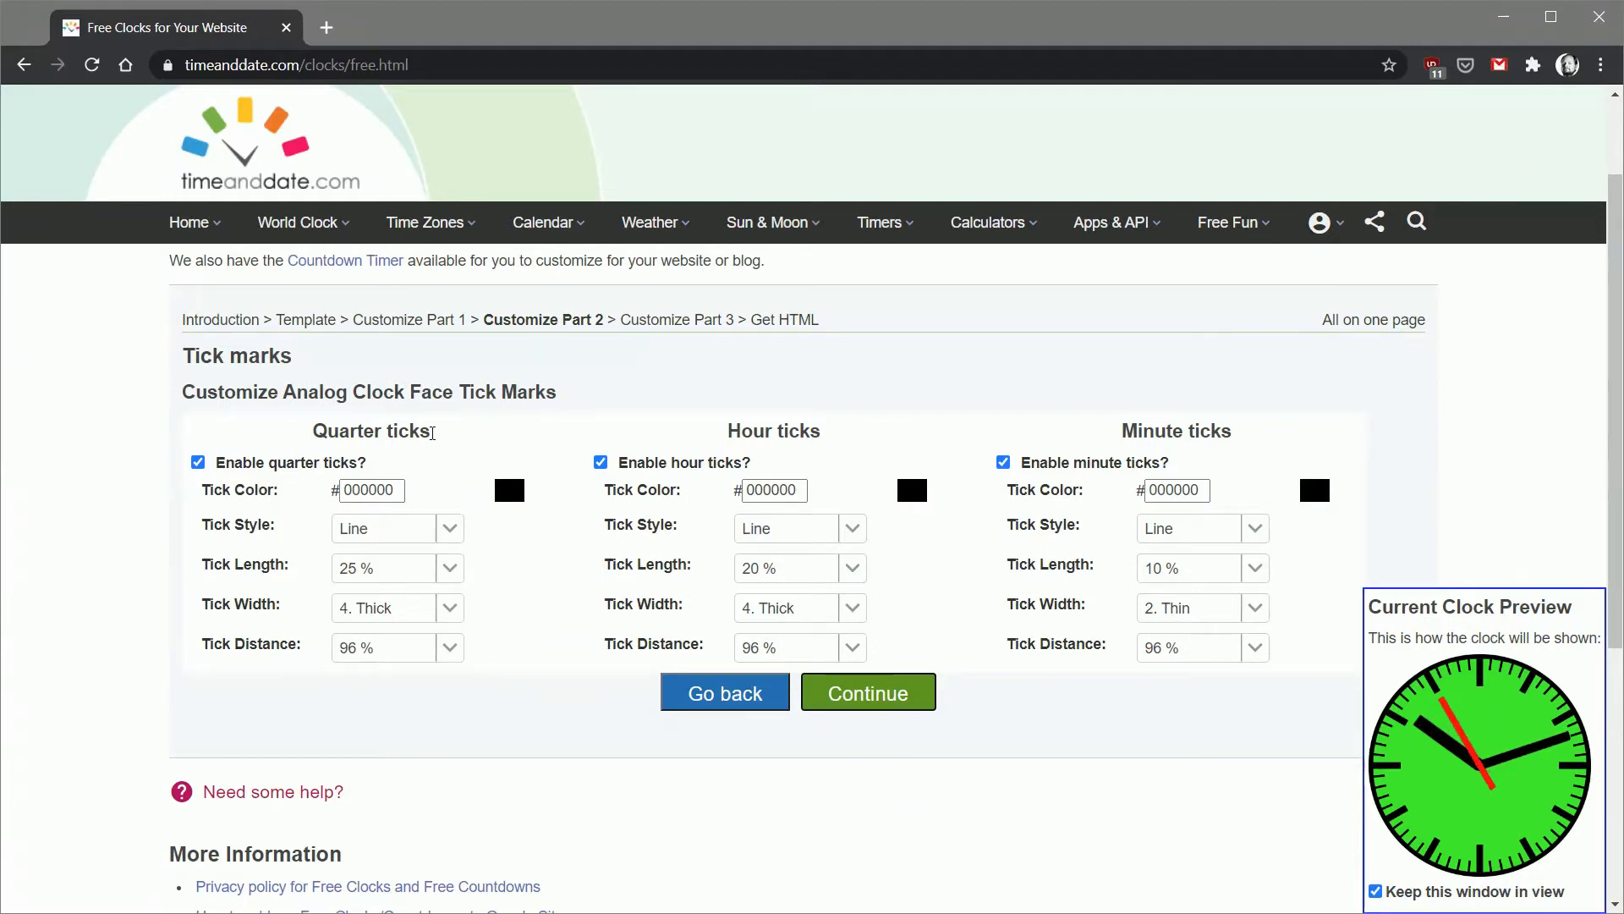
pyautogui.click(602, 462)
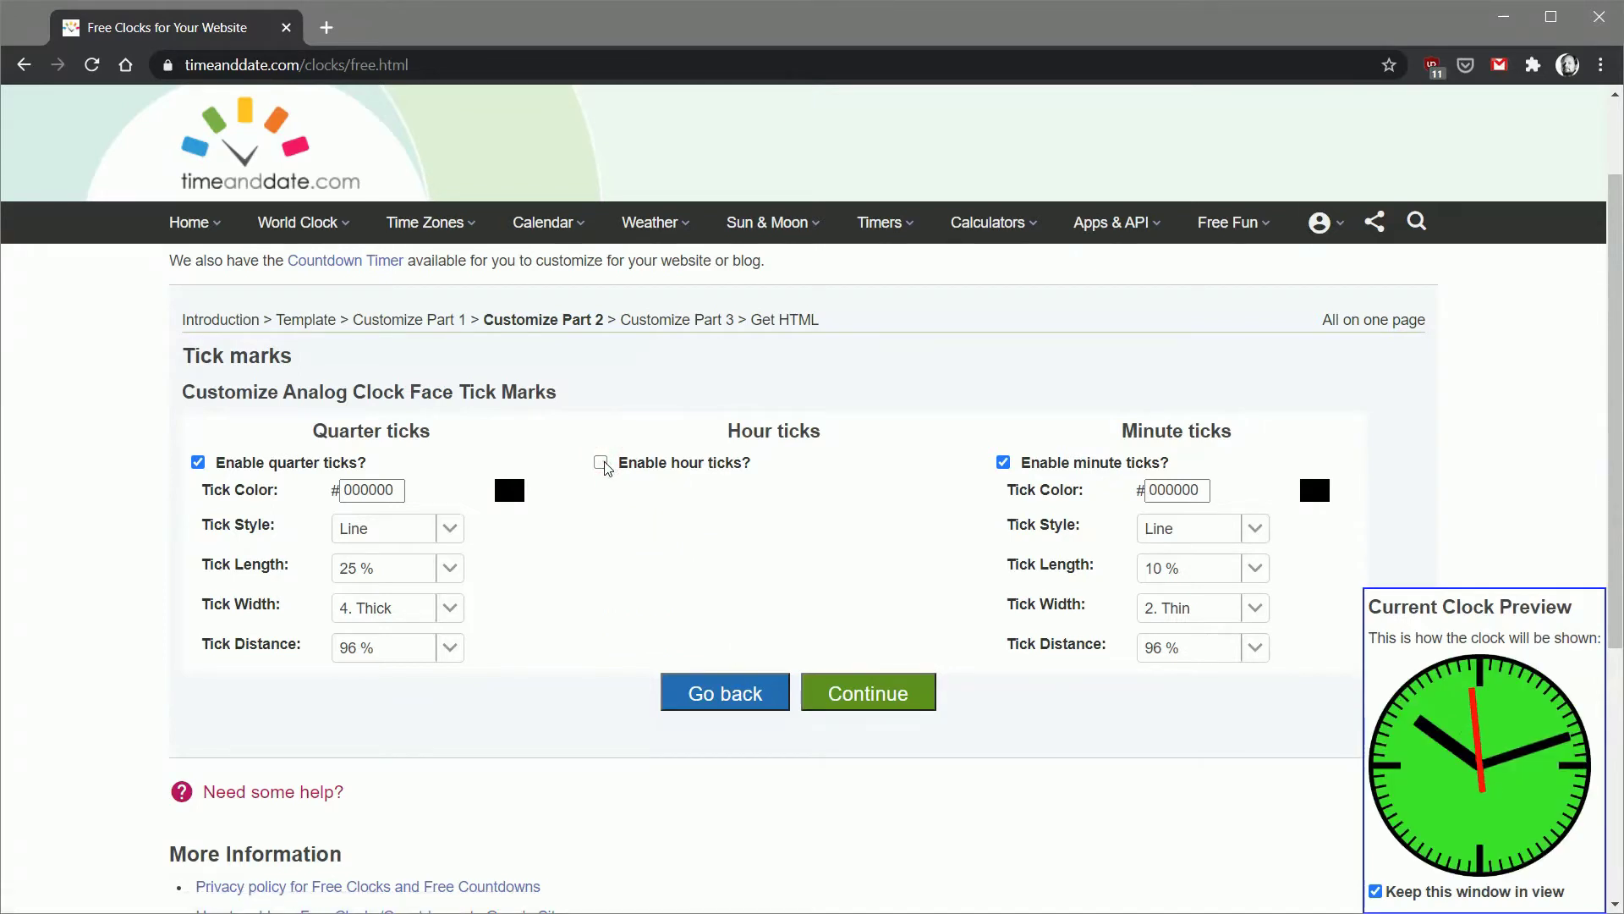
pyautogui.click(602, 463)
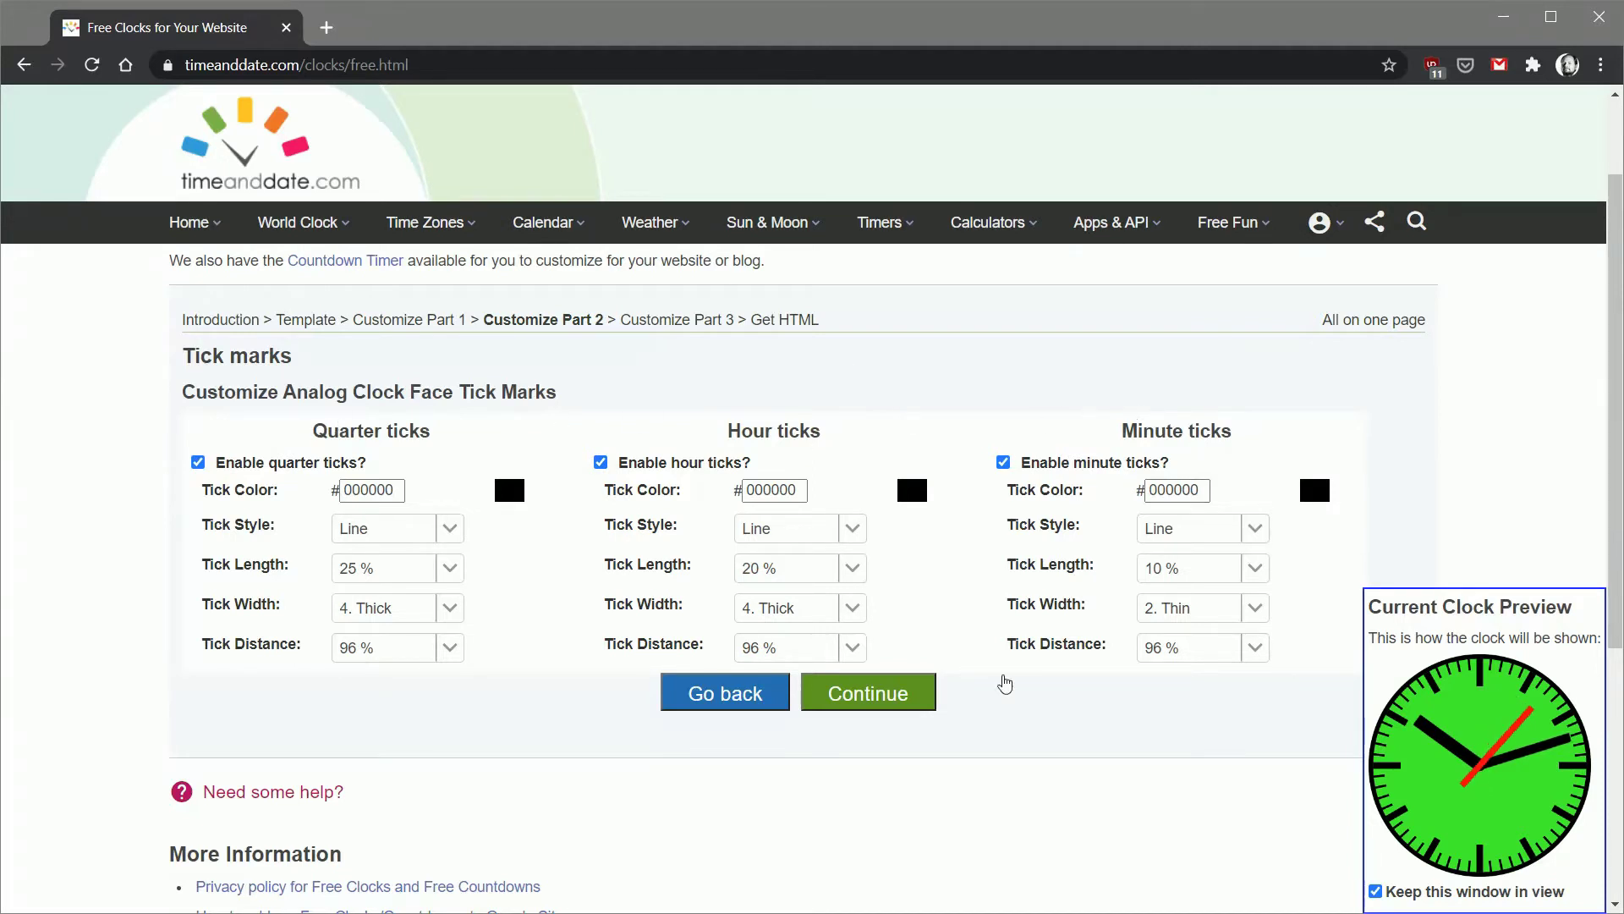
pyautogui.click(862, 704)
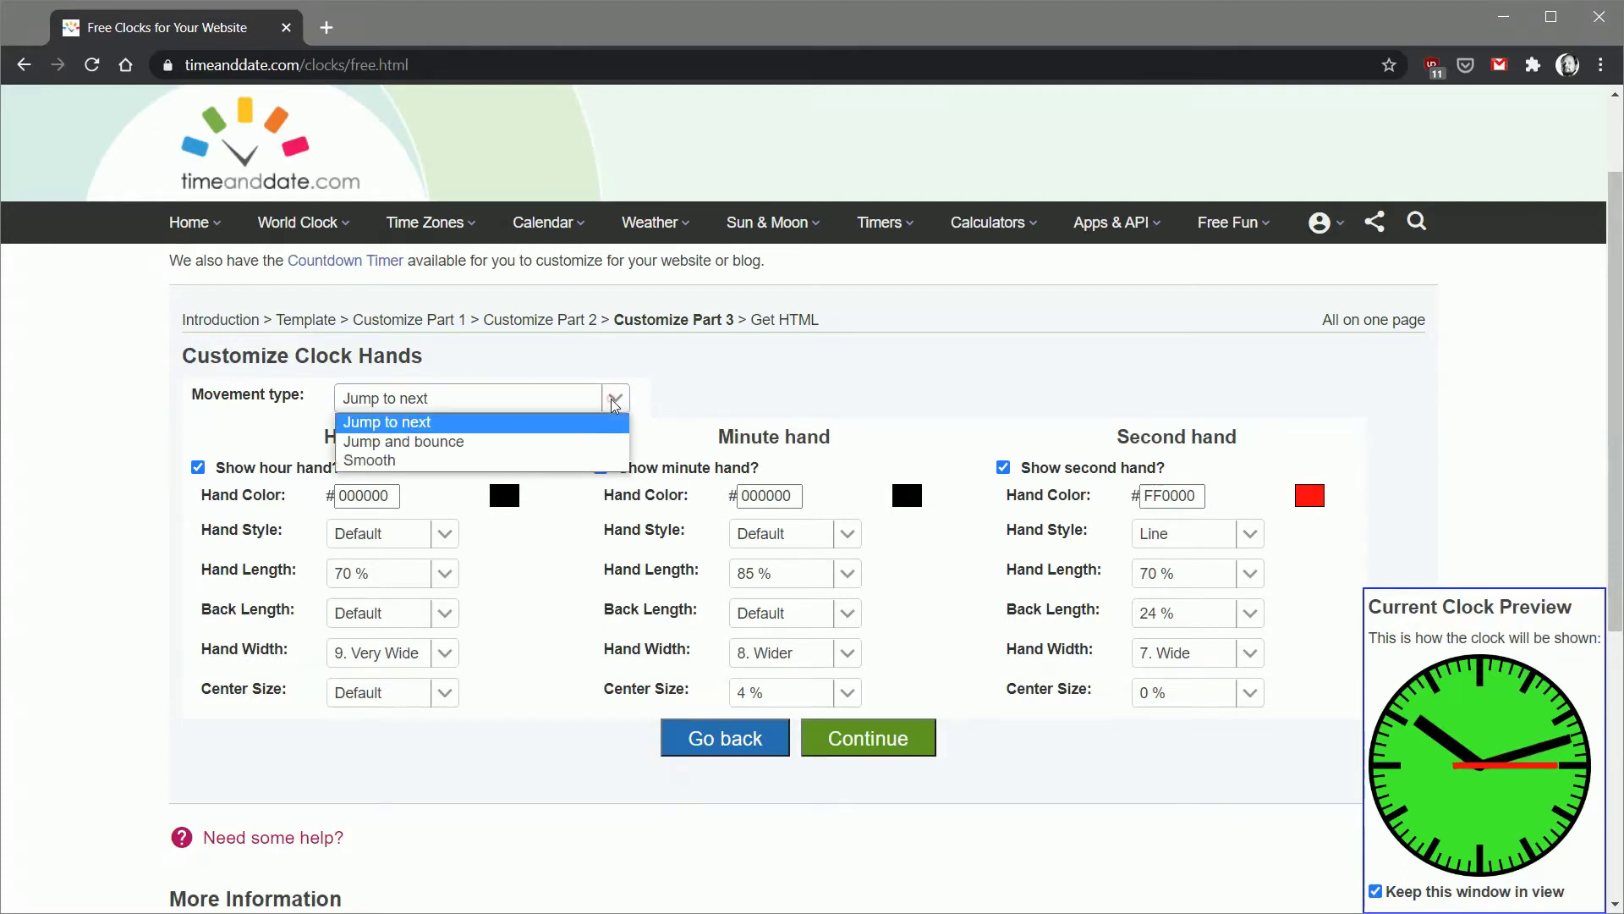
# Try Jump and bounce and Smooth hand movements, settle on Jump to next, and generate the HTML
pyautogui.click(601, 443)
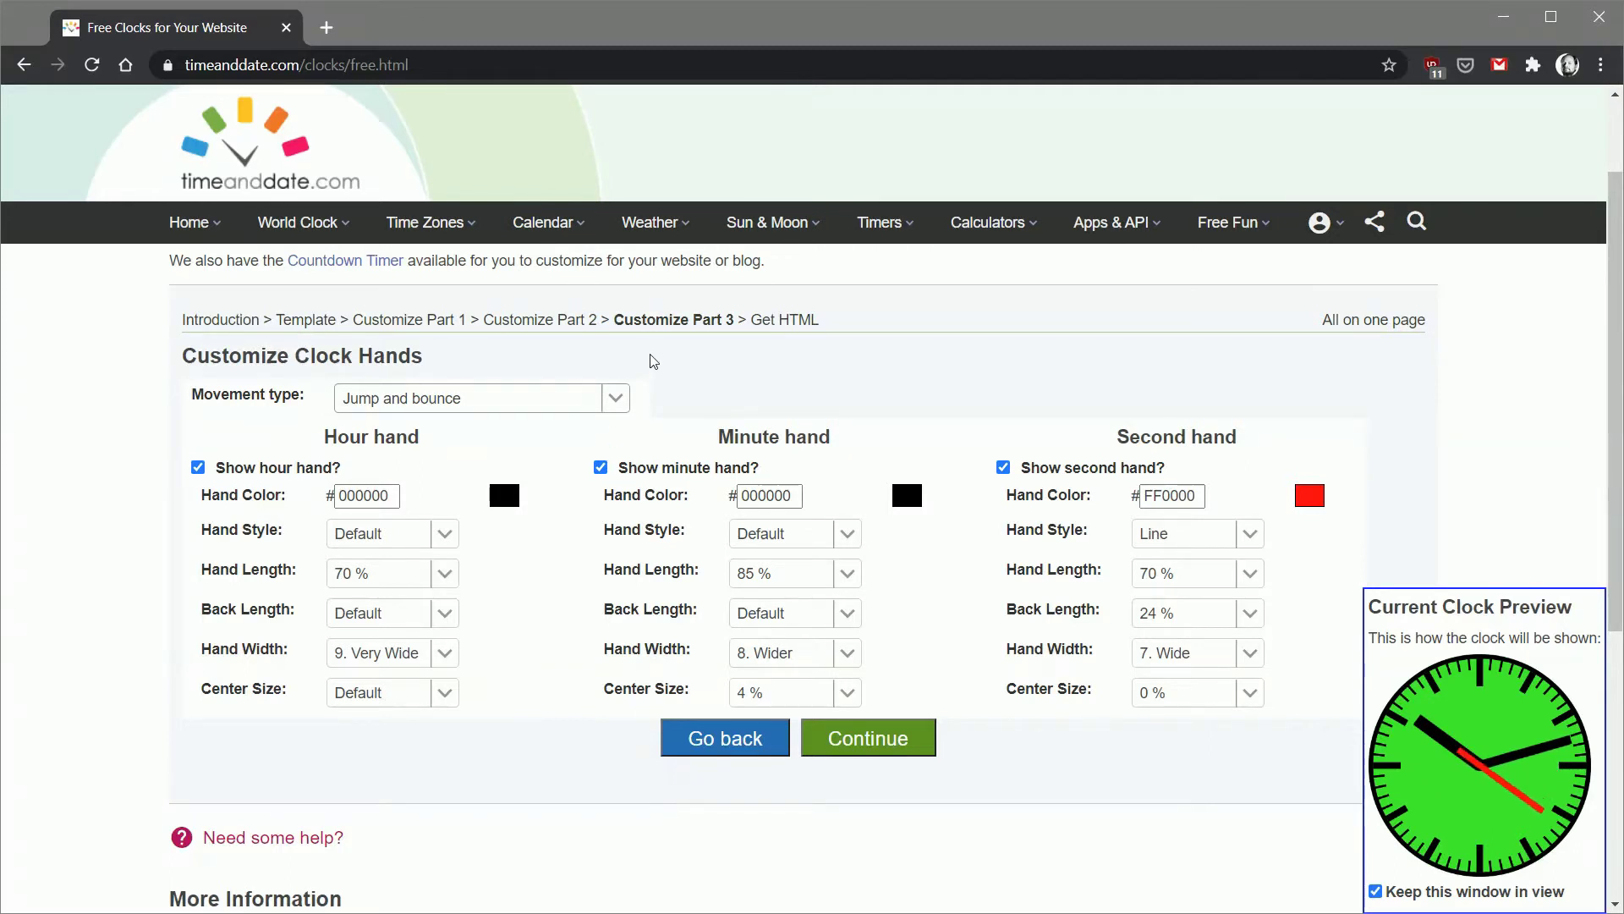
pyautogui.click(609, 399)
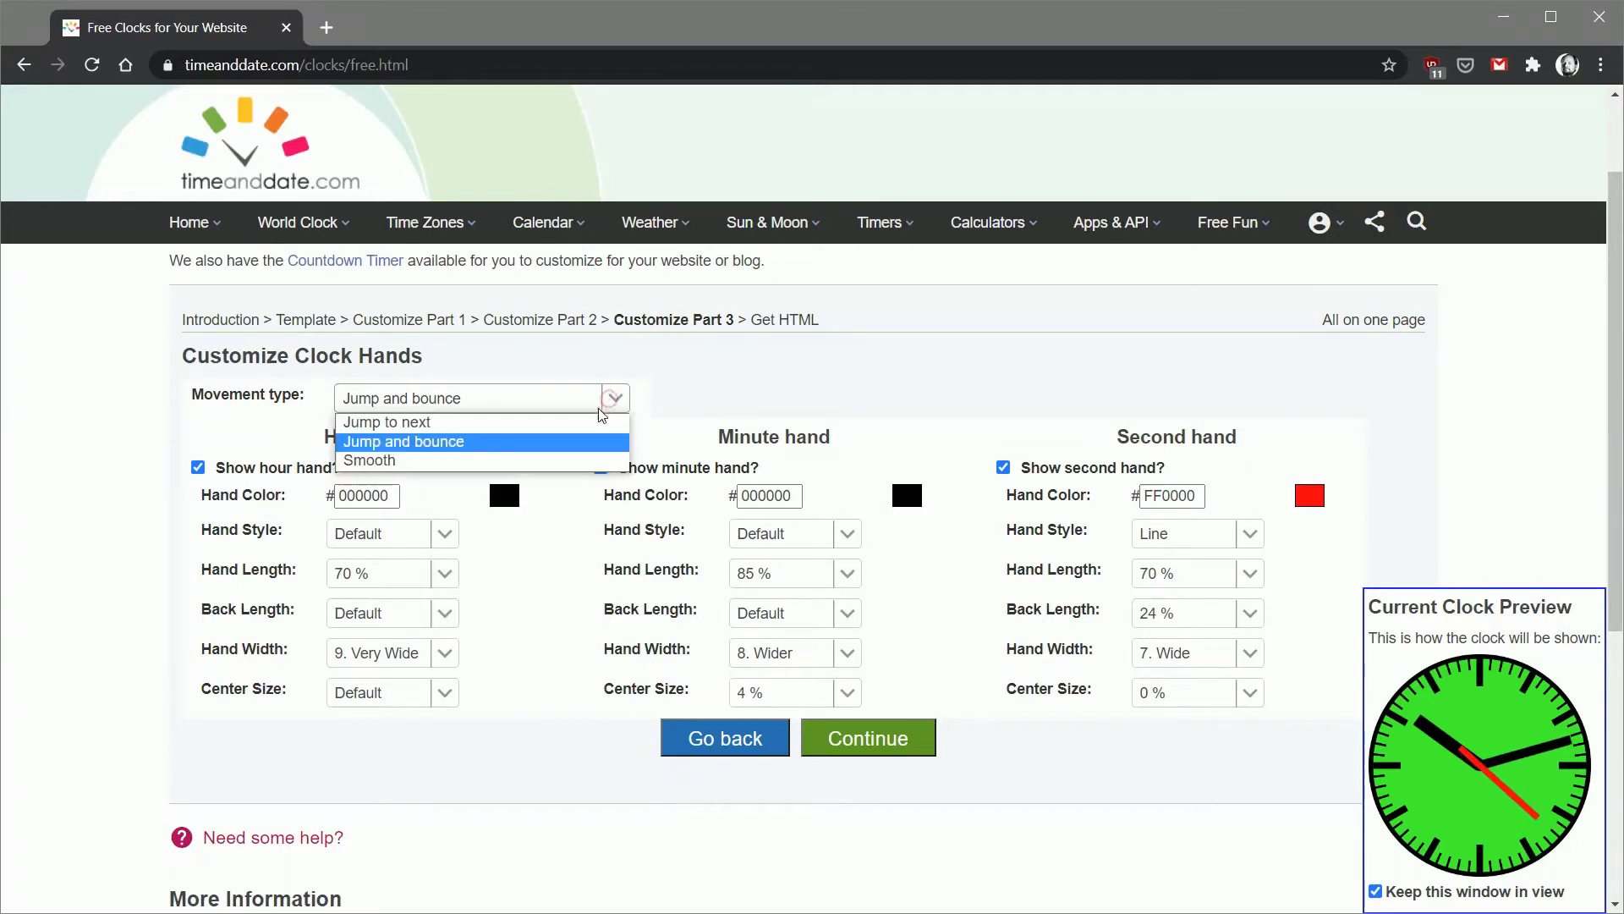
pyautogui.click(571, 461)
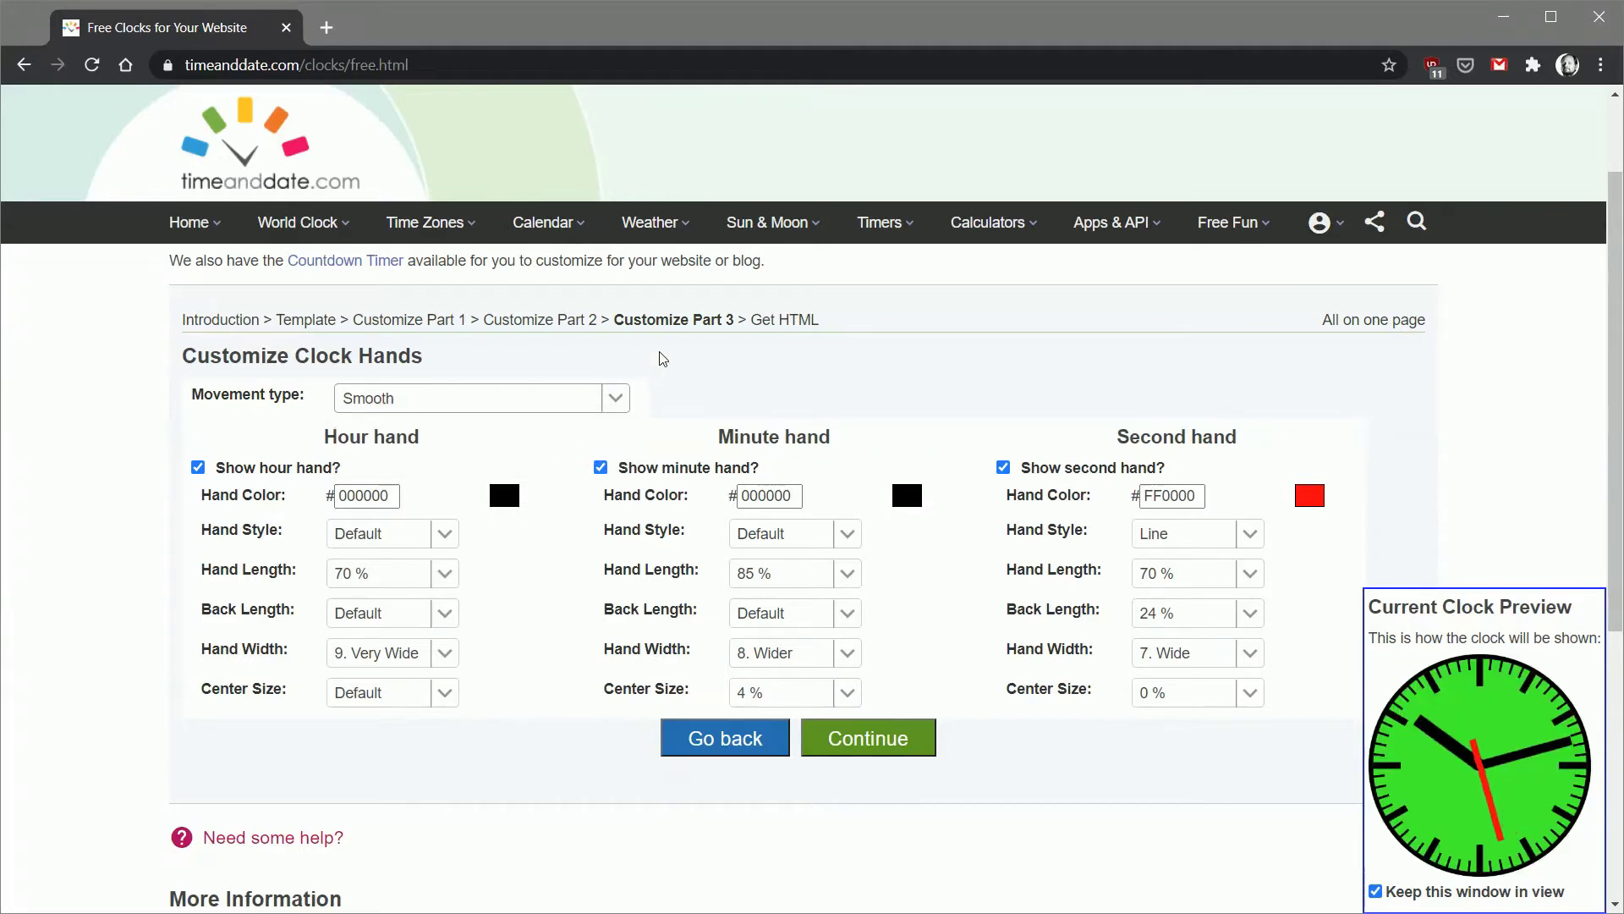
pyautogui.click(612, 398)
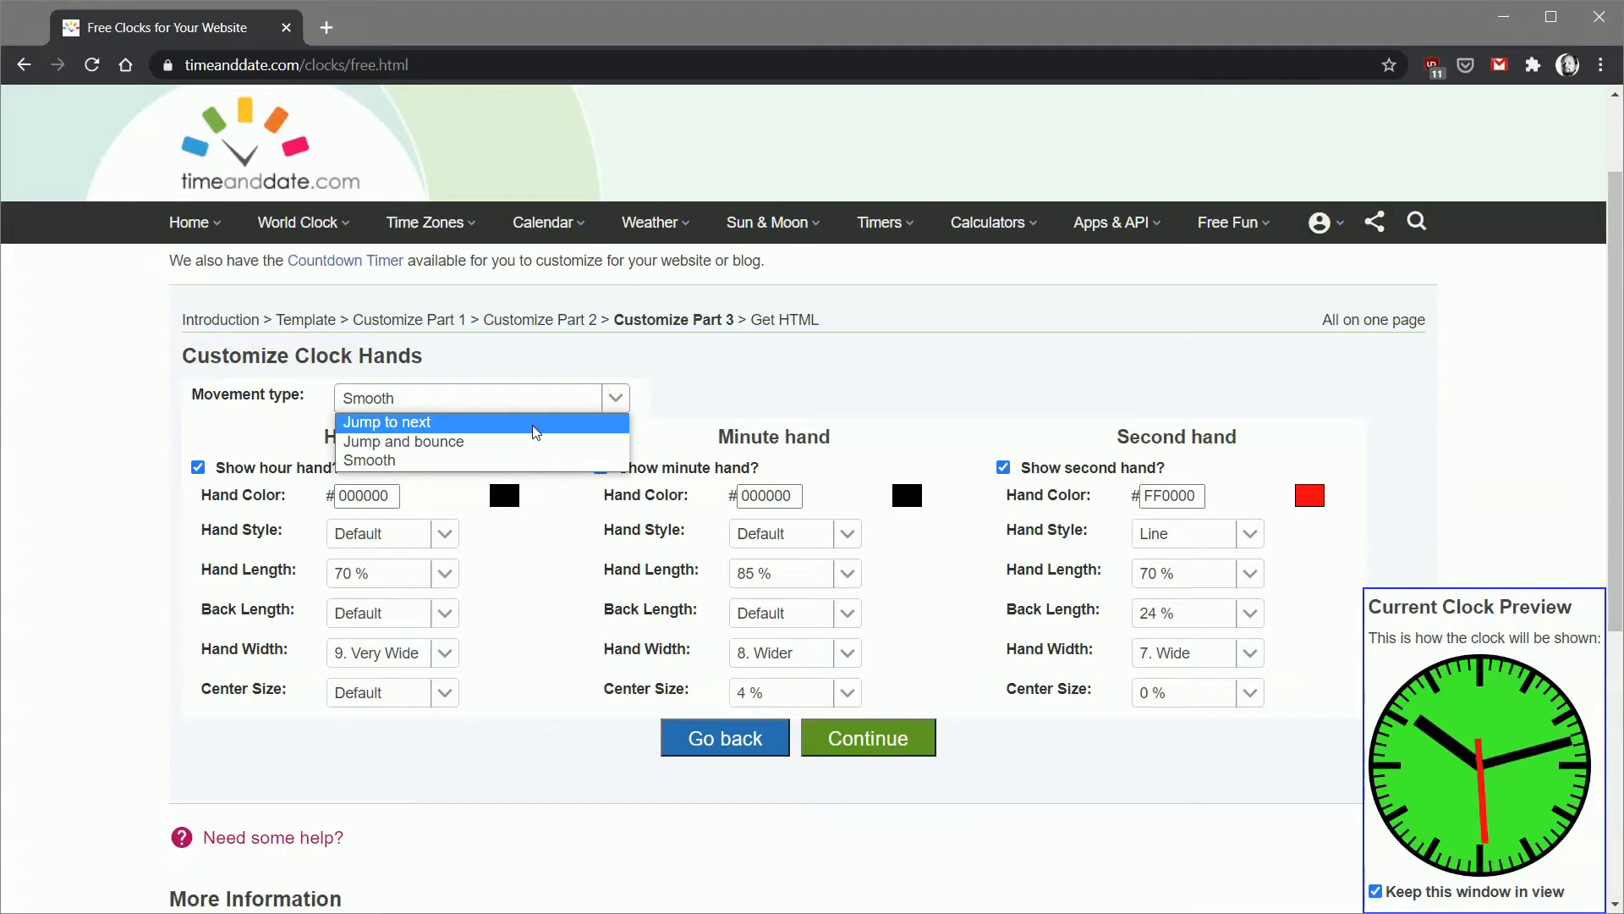
pyautogui.click(539, 424)
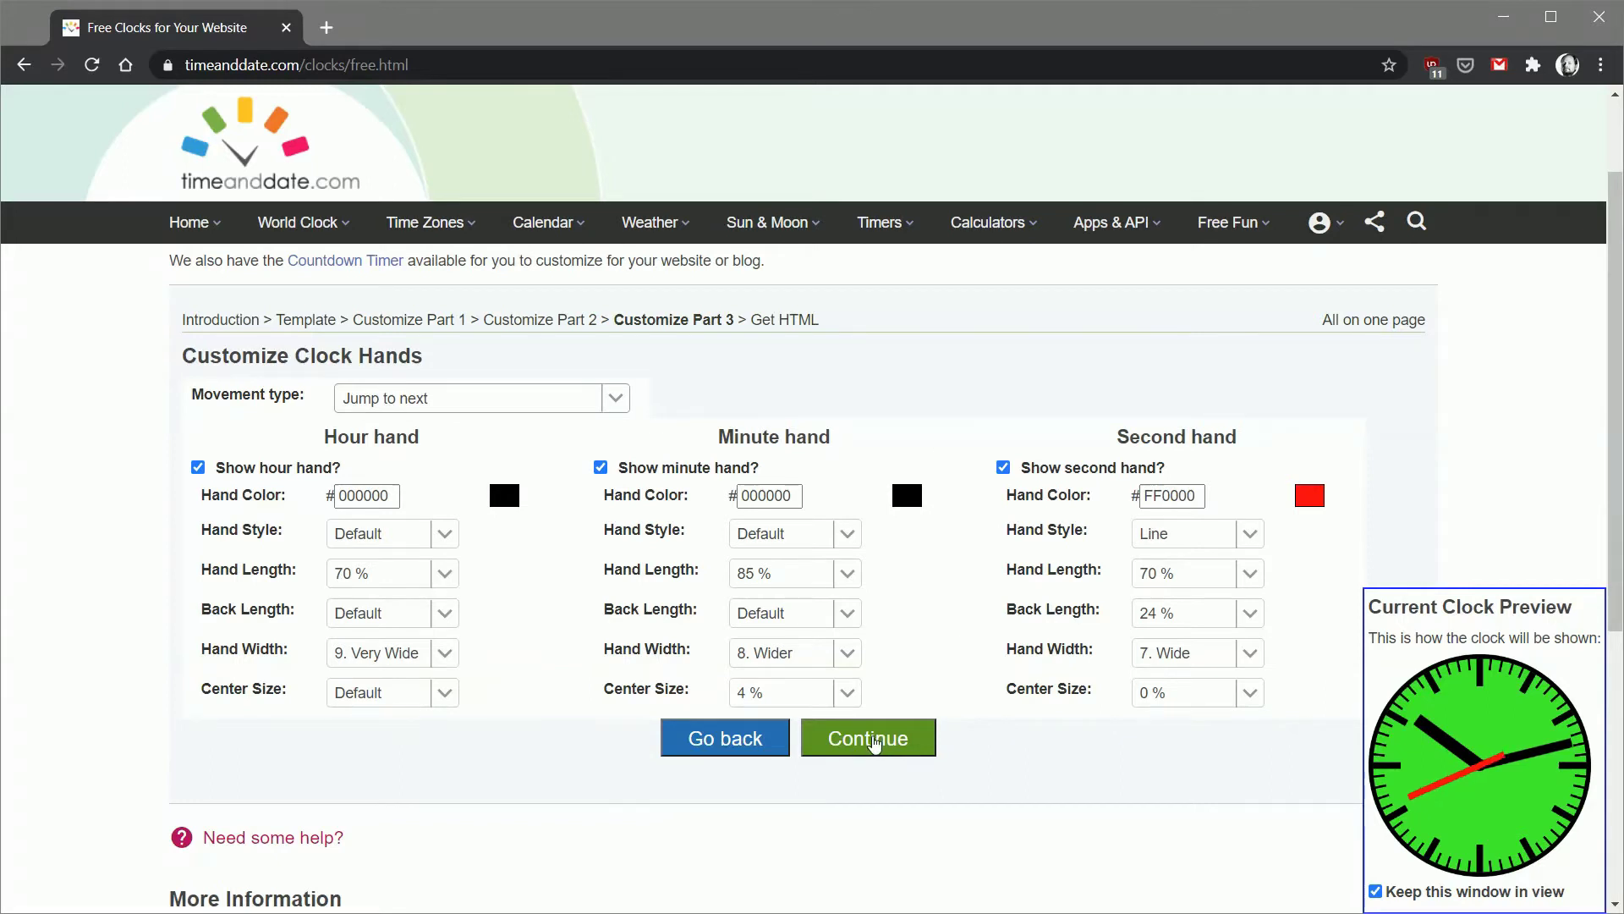
pyautogui.click(874, 743)
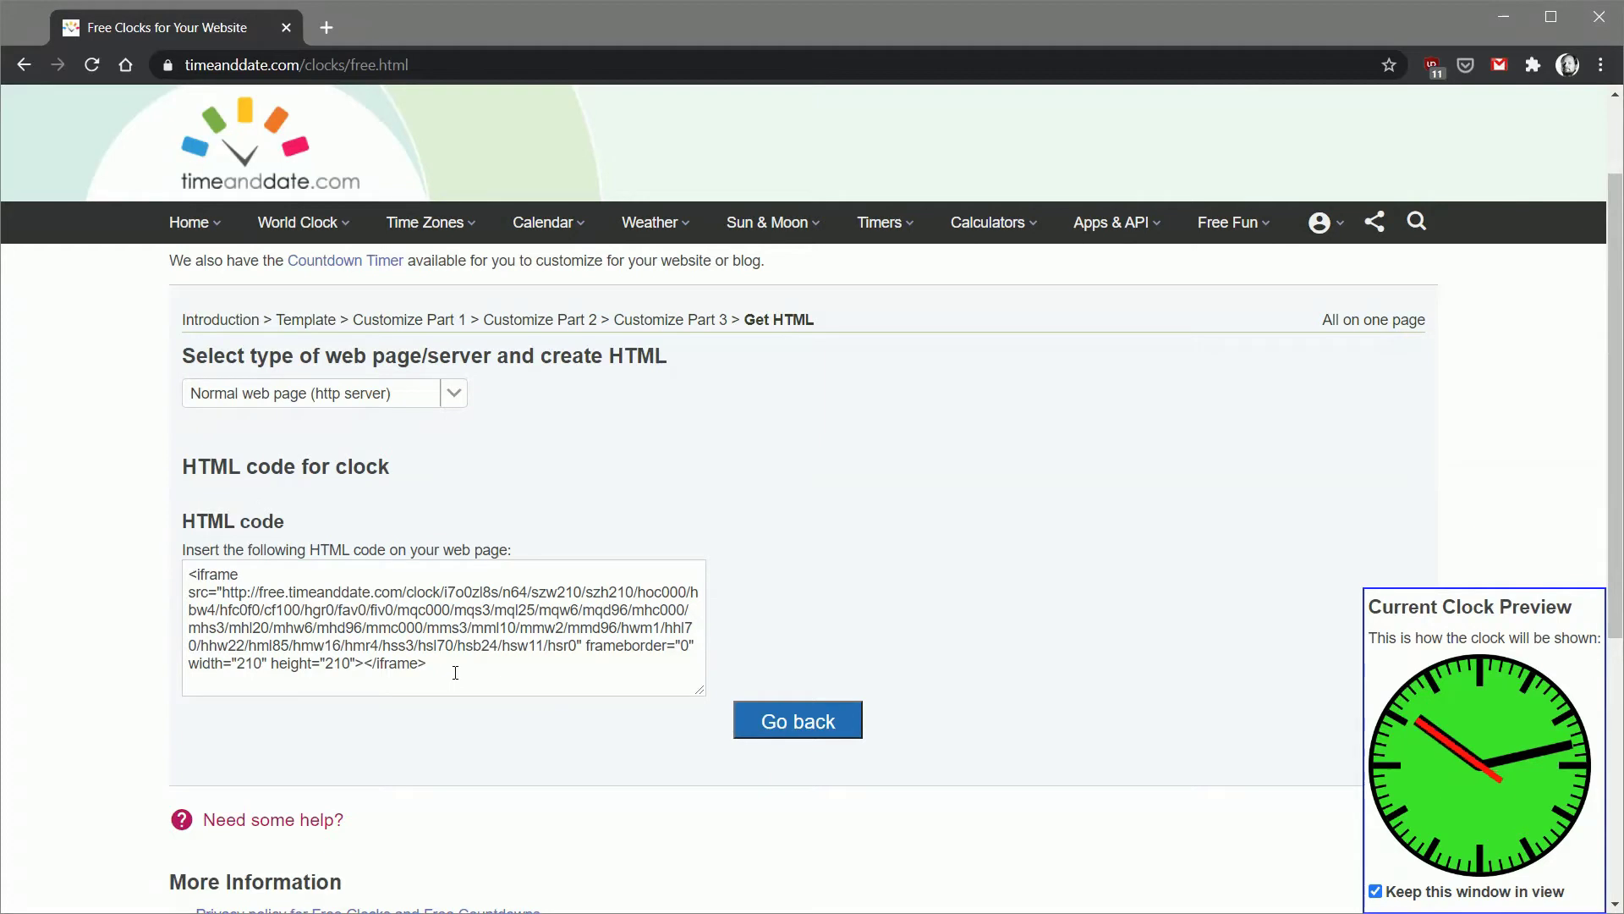
# Copy the generated clock iframe code and switch to demo.html in Notepad
pyautogui.click(455, 672)
pyautogui.rightClick(457, 612)
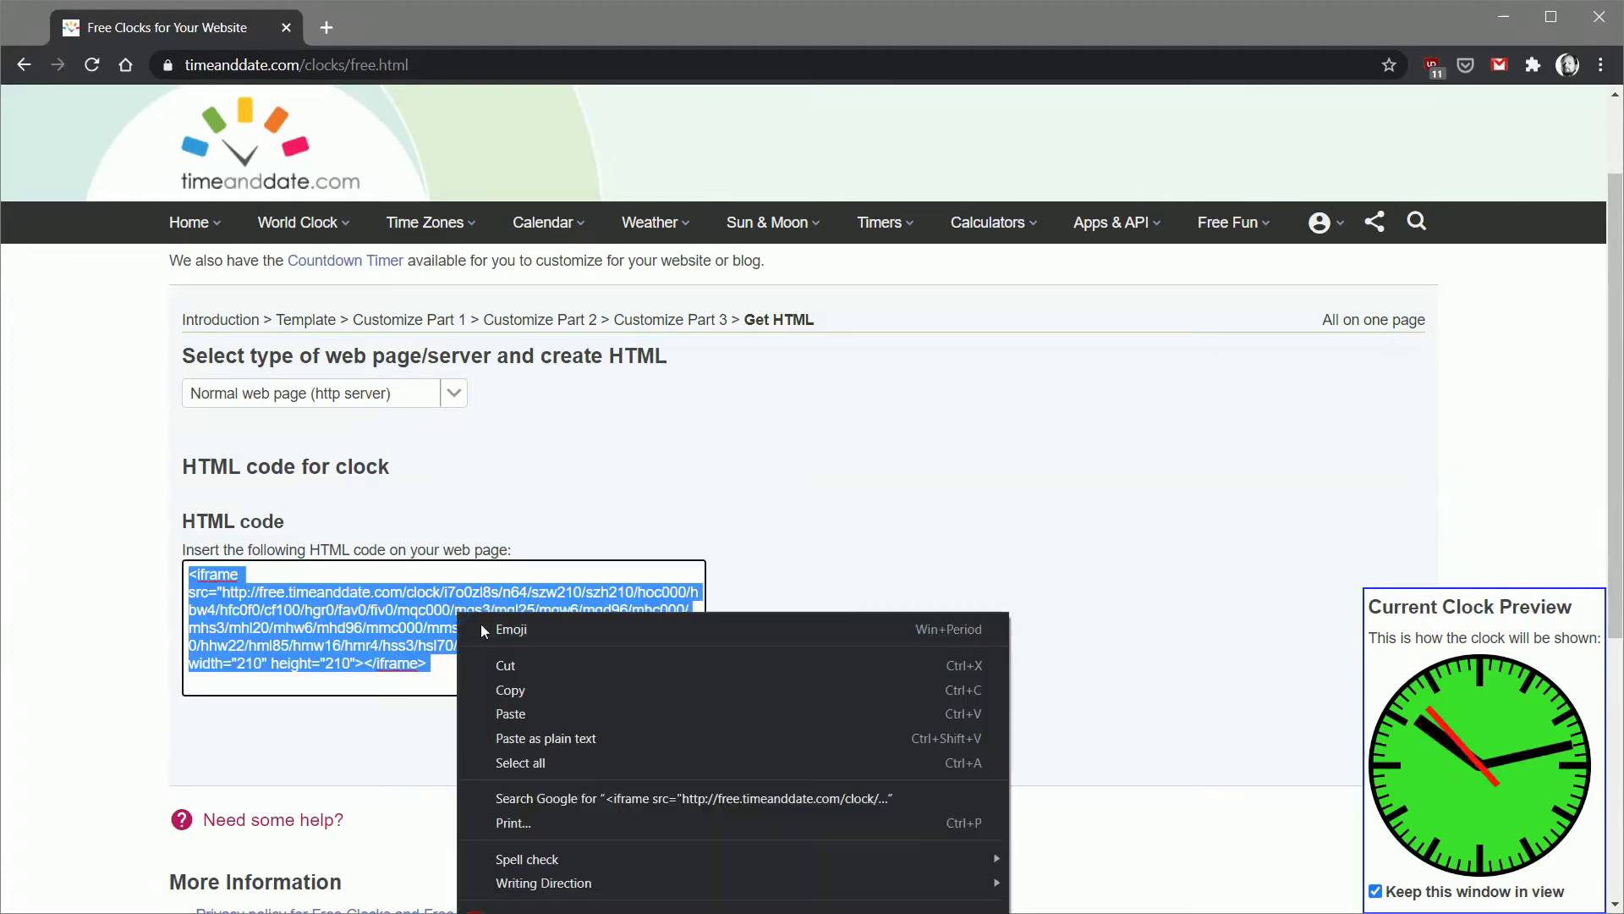
pyautogui.click(514, 688)
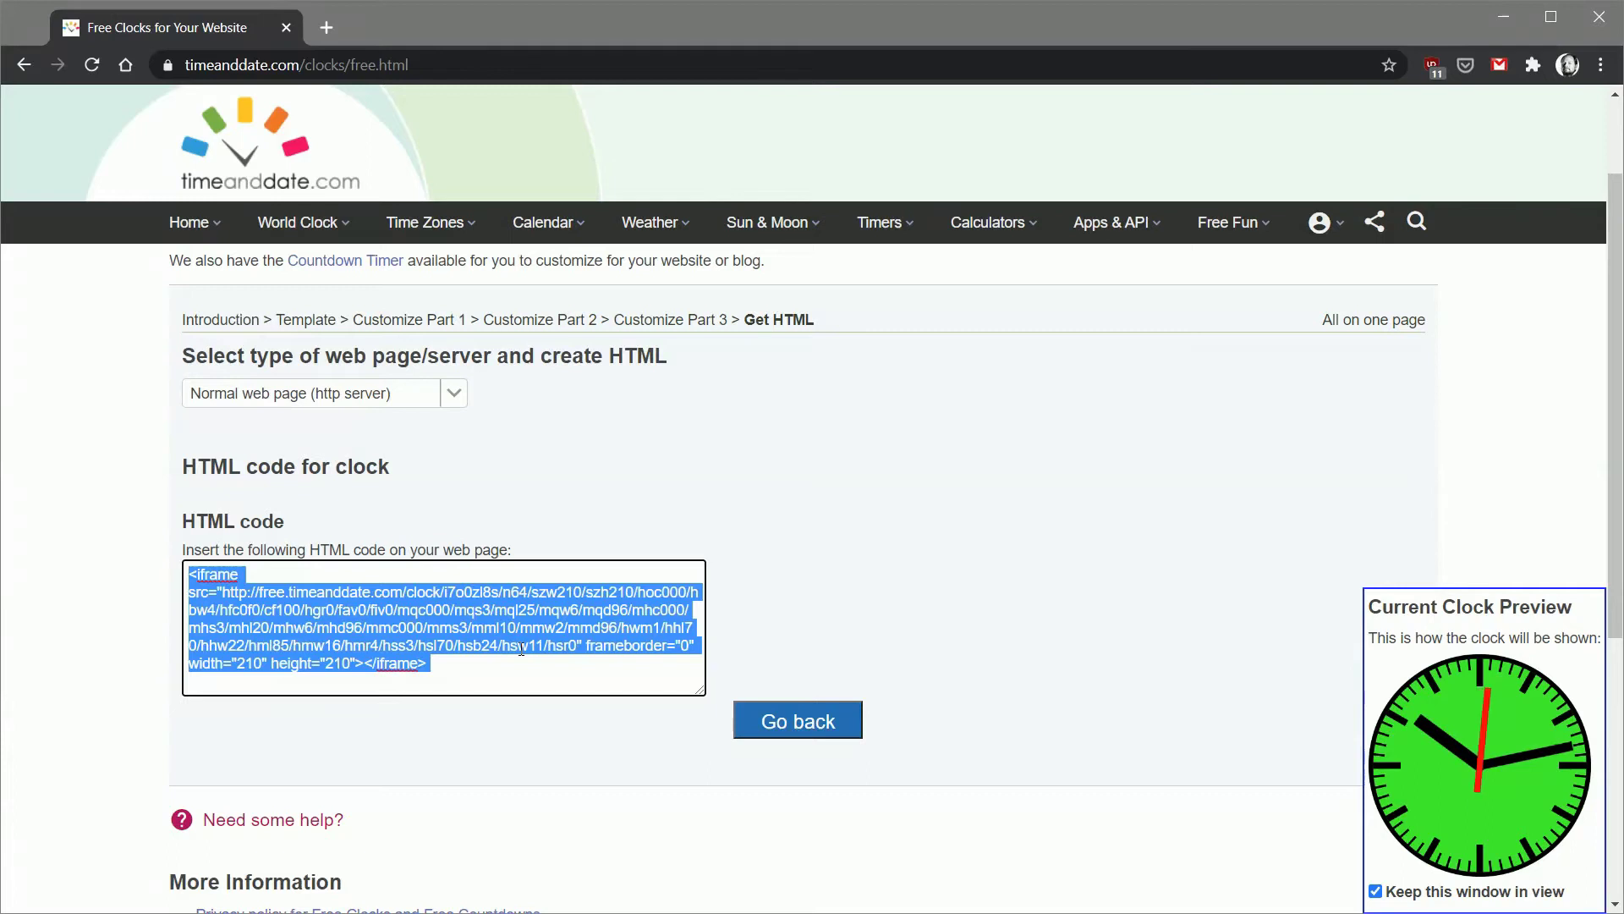
pyautogui.hotkey('alt', 'Tab')
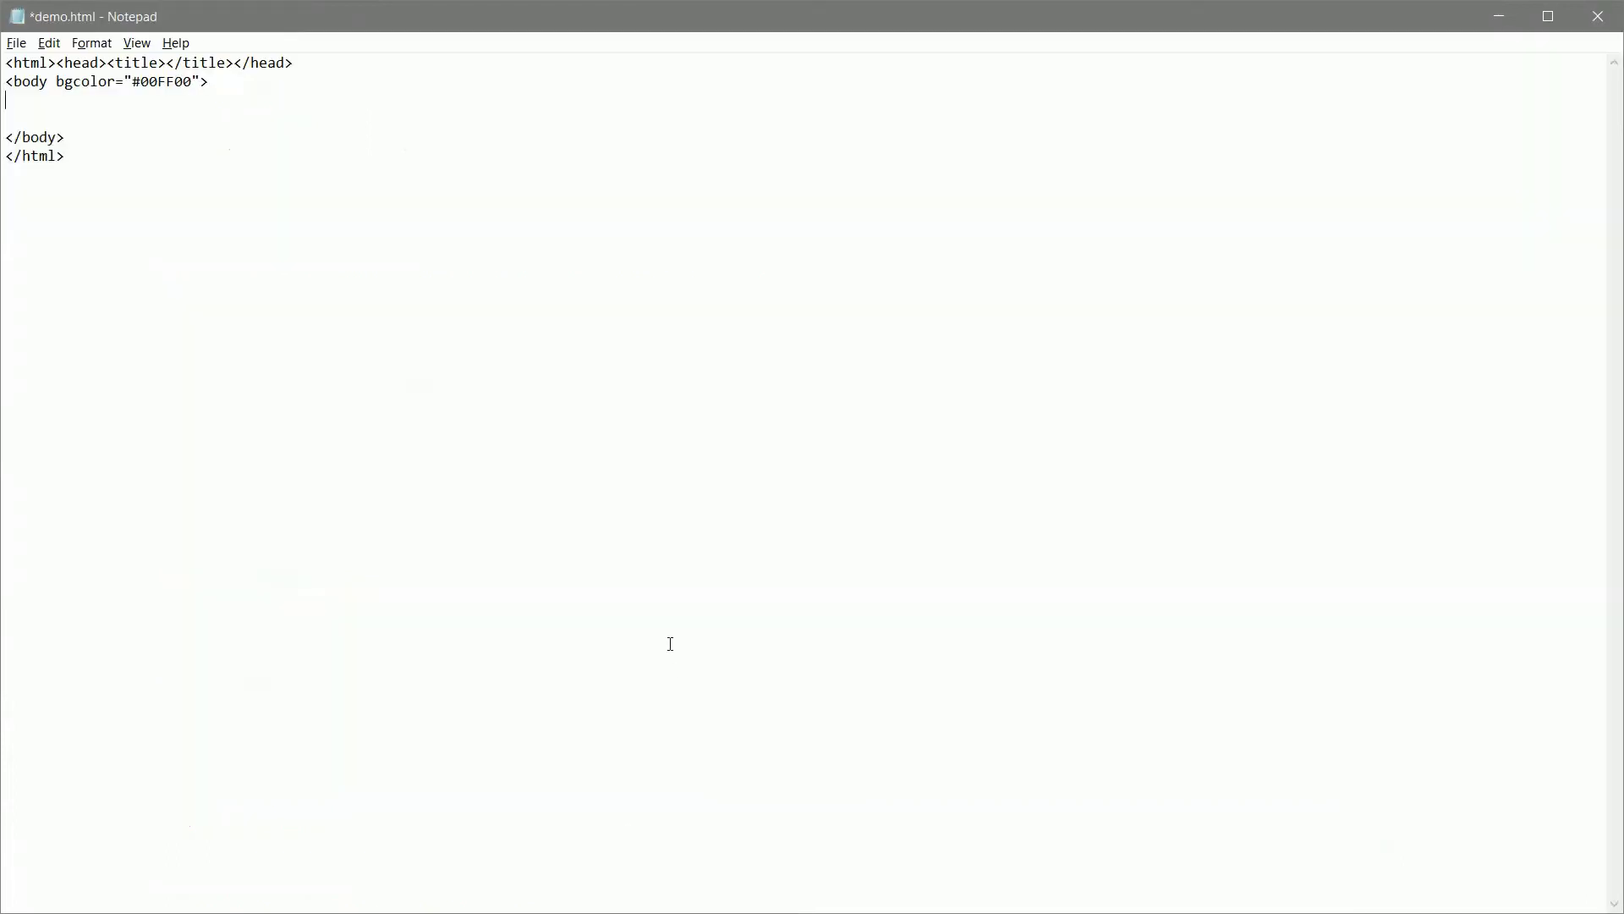
# Paste the clock iframe into demo.html's empty body line, save, and switch to OBS Studio
pyautogui.click(15, 100)
pyautogui.hotkey('ctrl', 'v')
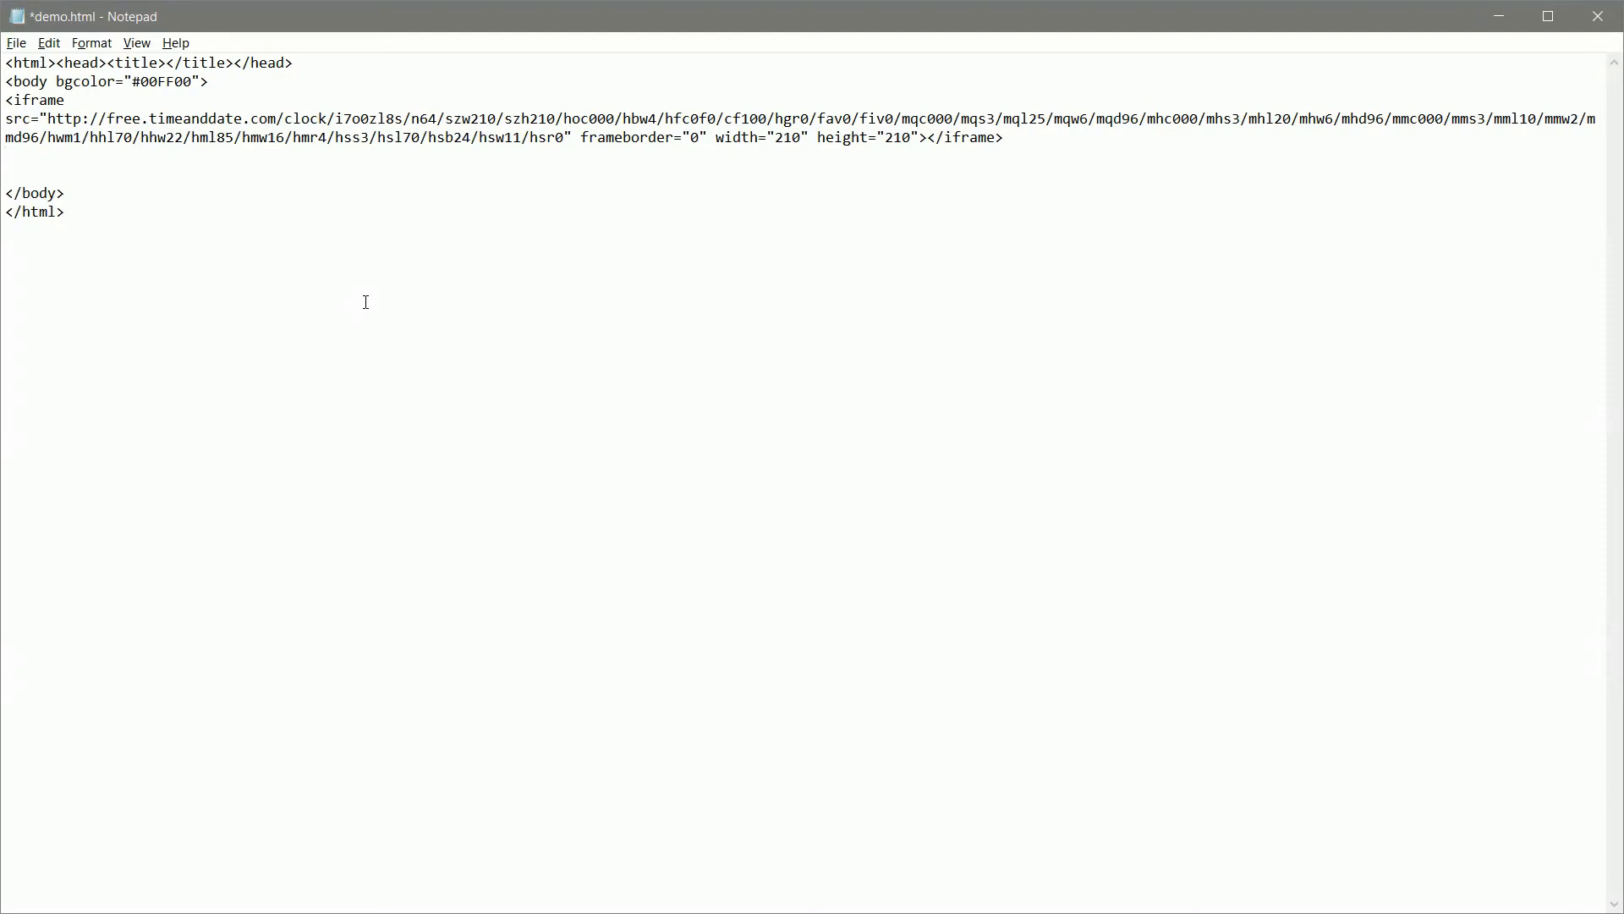
pyautogui.hotkey('ctrl', 's')
pyautogui.hotkey('alt', 'Tab')
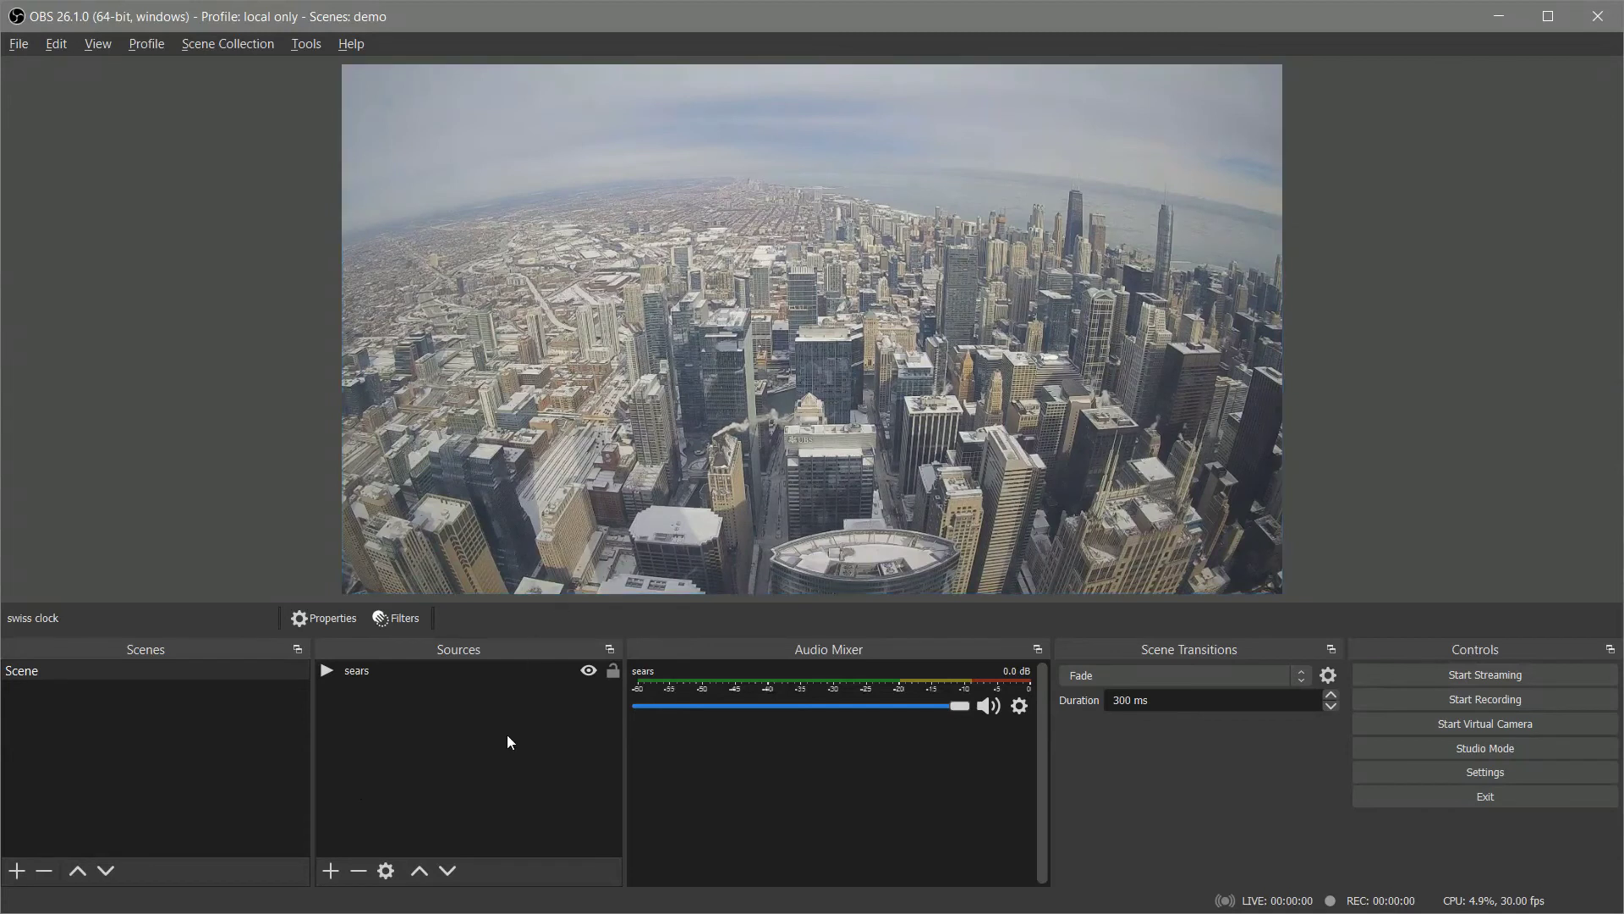
# With the sears source selected, add a Browser source and begin naming it 'clock'
pyautogui.click(408, 670)
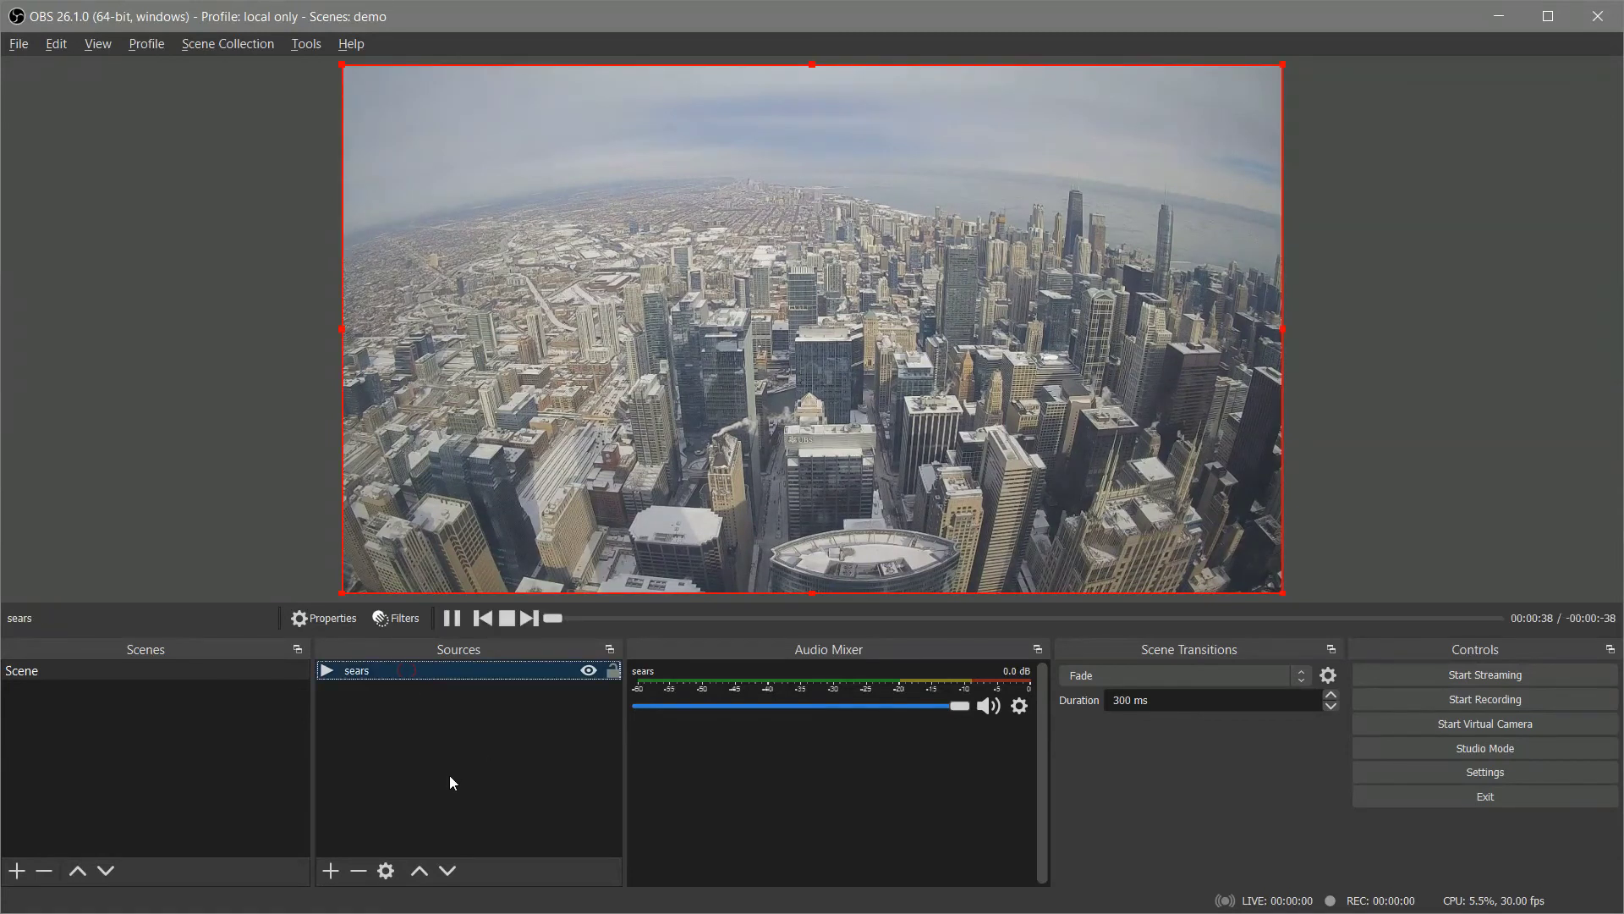
pyautogui.click(331, 871)
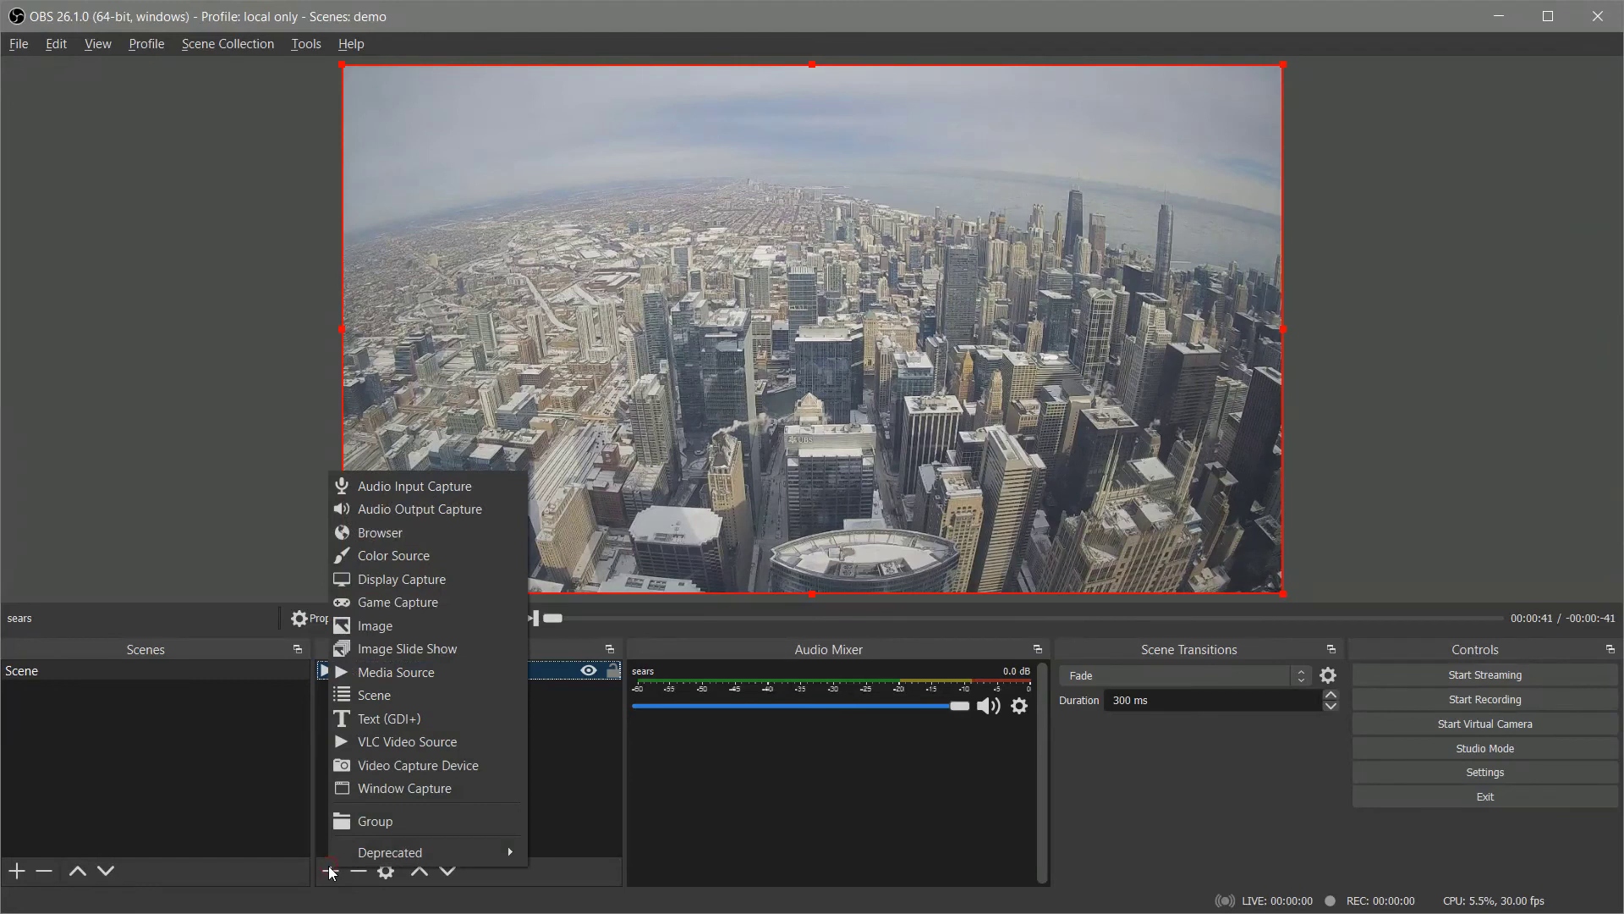
pyautogui.click(386, 534)
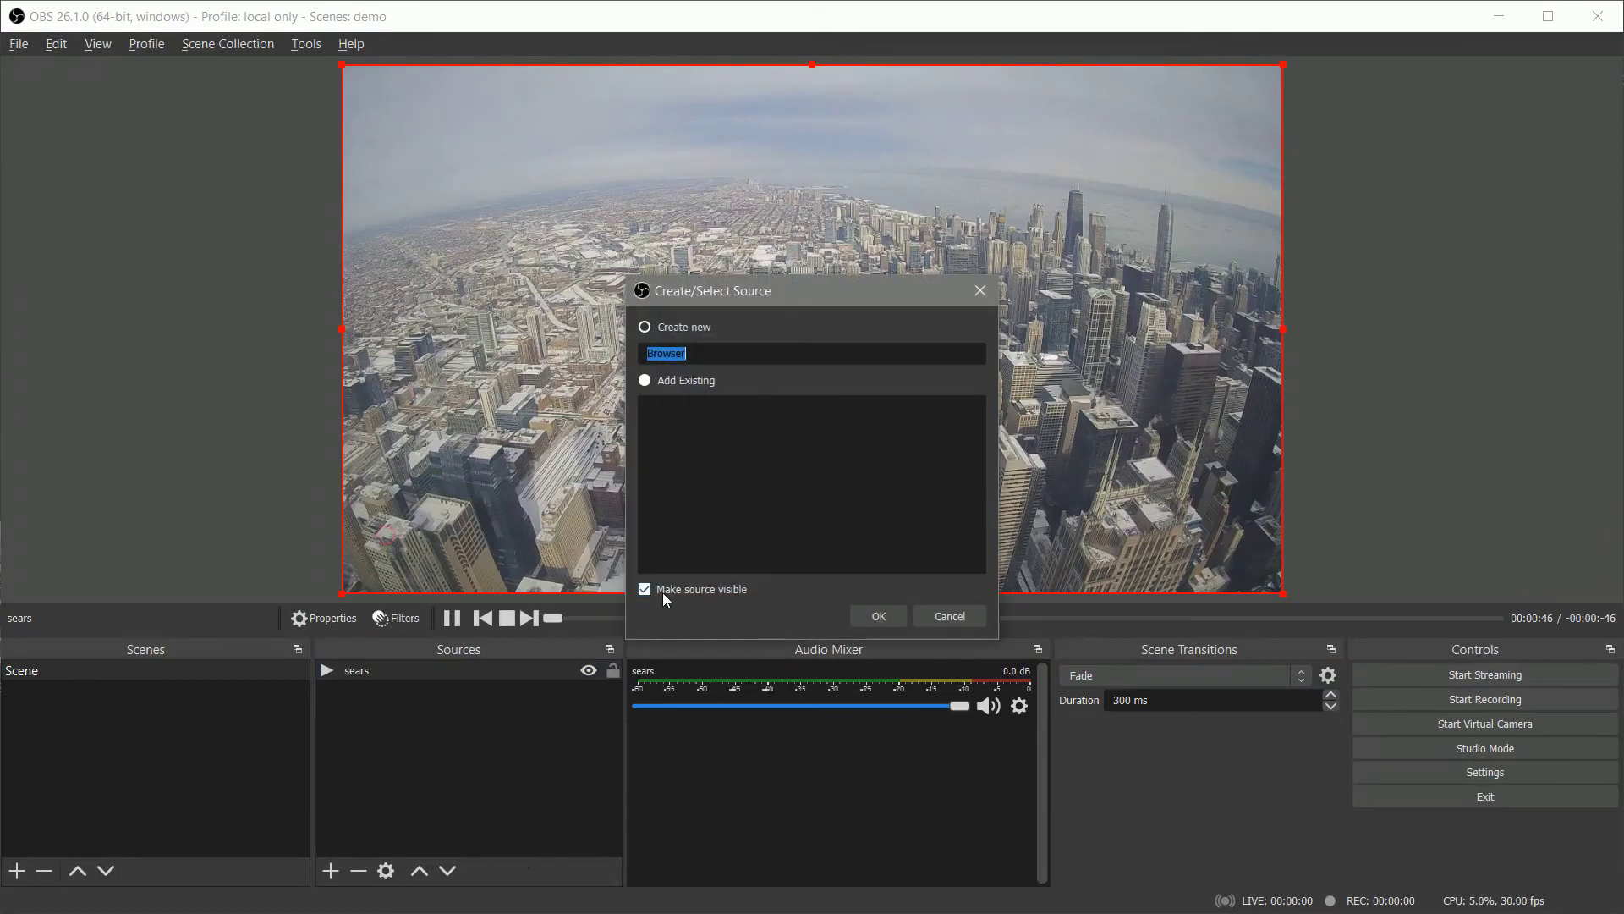
pyautogui.write('cloo')
pyautogui.press('BackSpace')
# Finish naming the source 'clock', point its URL at the local demo.html, and set size 225×225
pyautogui.write('ck')
pyautogui.click(863, 619)
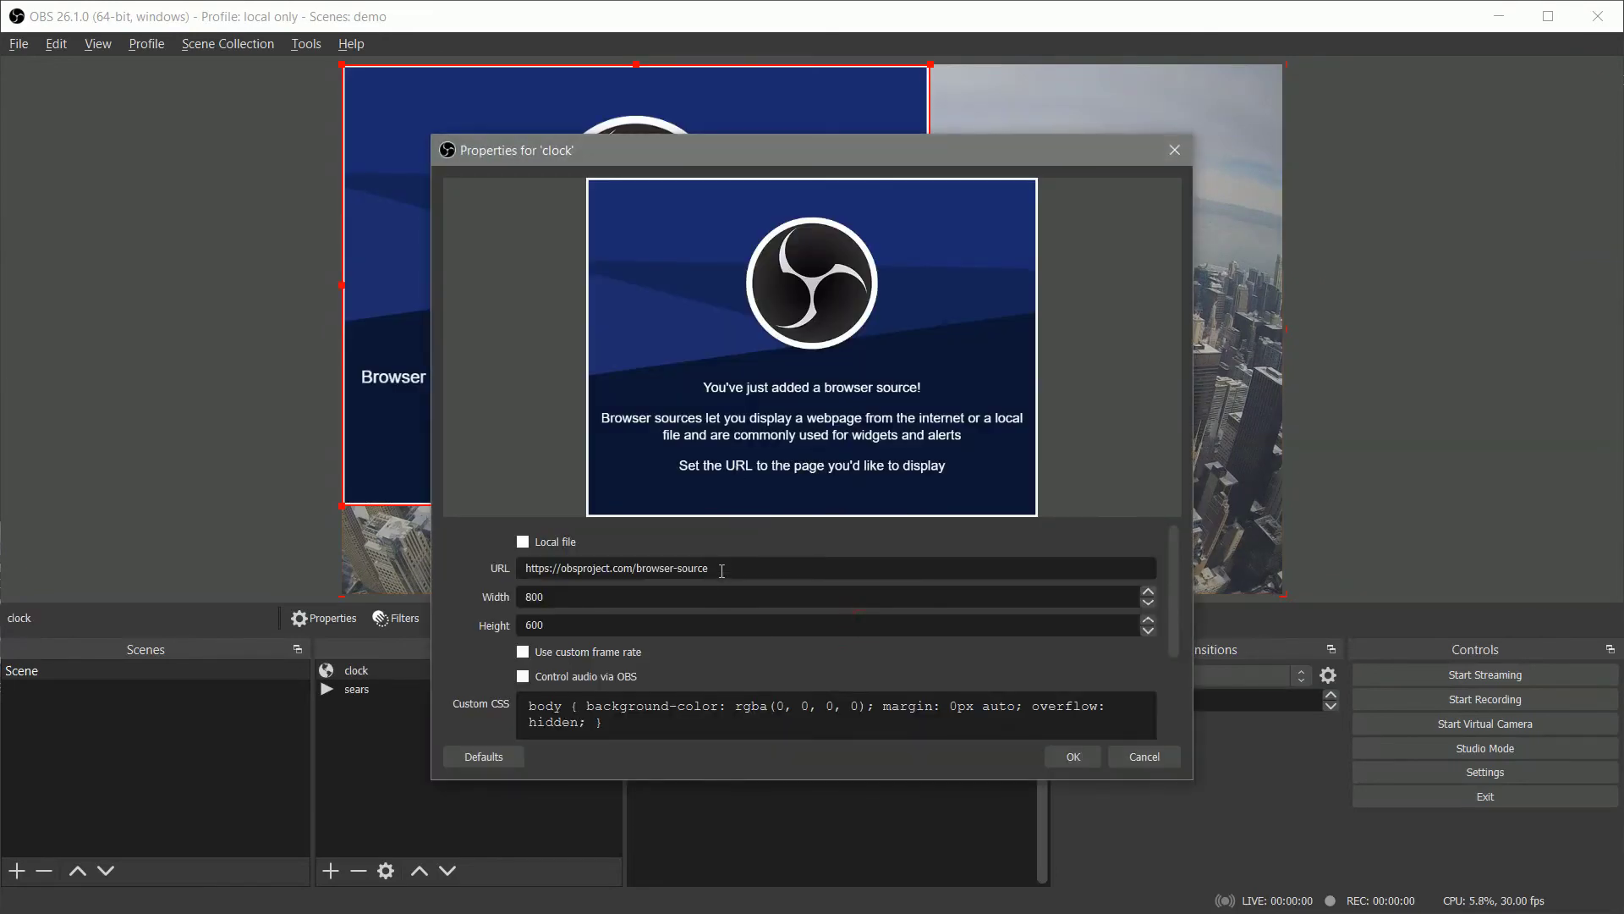
pyautogui.moveTo(719, 577); pyautogui.dragTo(473, 559)
pyautogui.write('C:/Users/Dave/Desktop/demo.html')
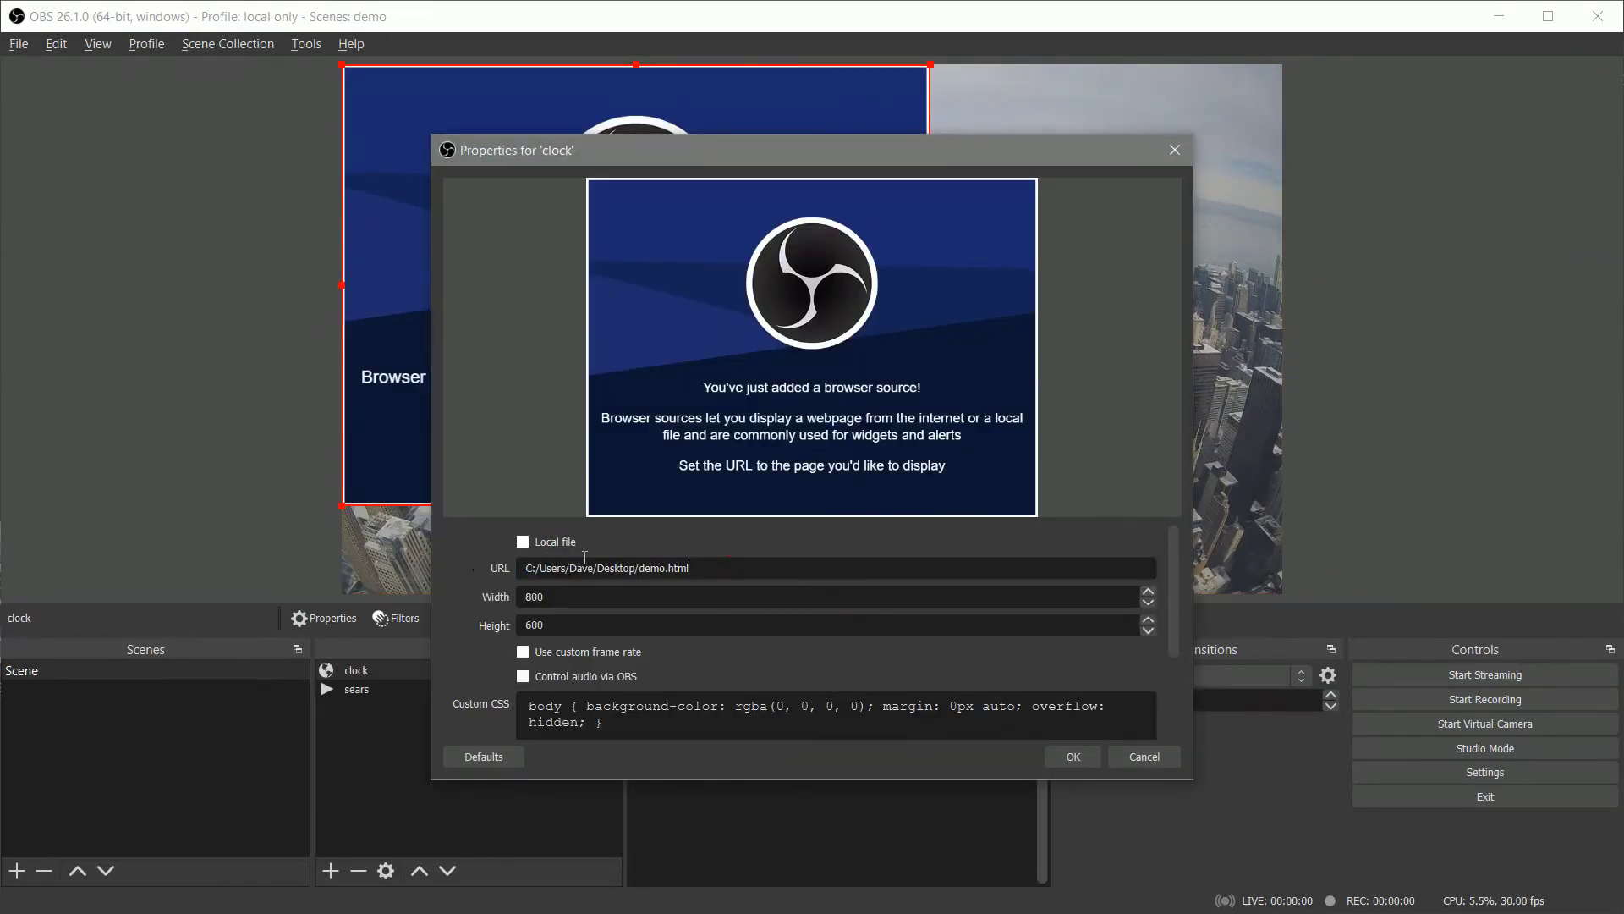
pyautogui.doubleClick(620, 599)
pyautogui.write('225')
pyautogui.press('Tab')
pyautogui.write('225')
pyautogui.click(1083, 755)
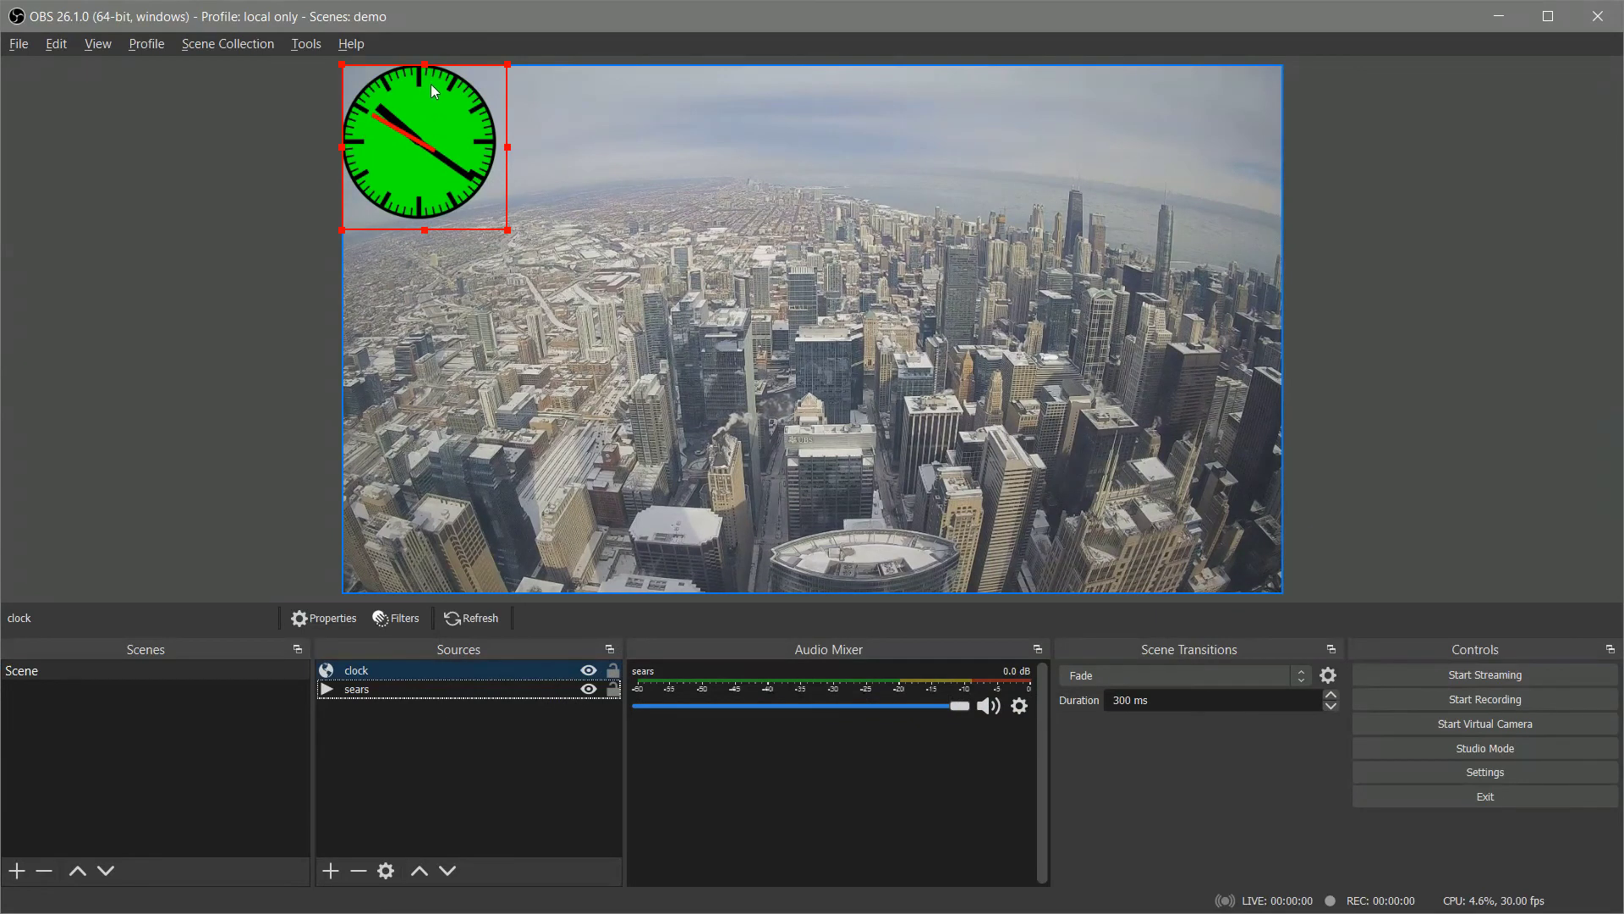
# Add a Chroma Key filter to the clock source with a Custom key colour (#00ff00)
pyautogui.click(407, 673)
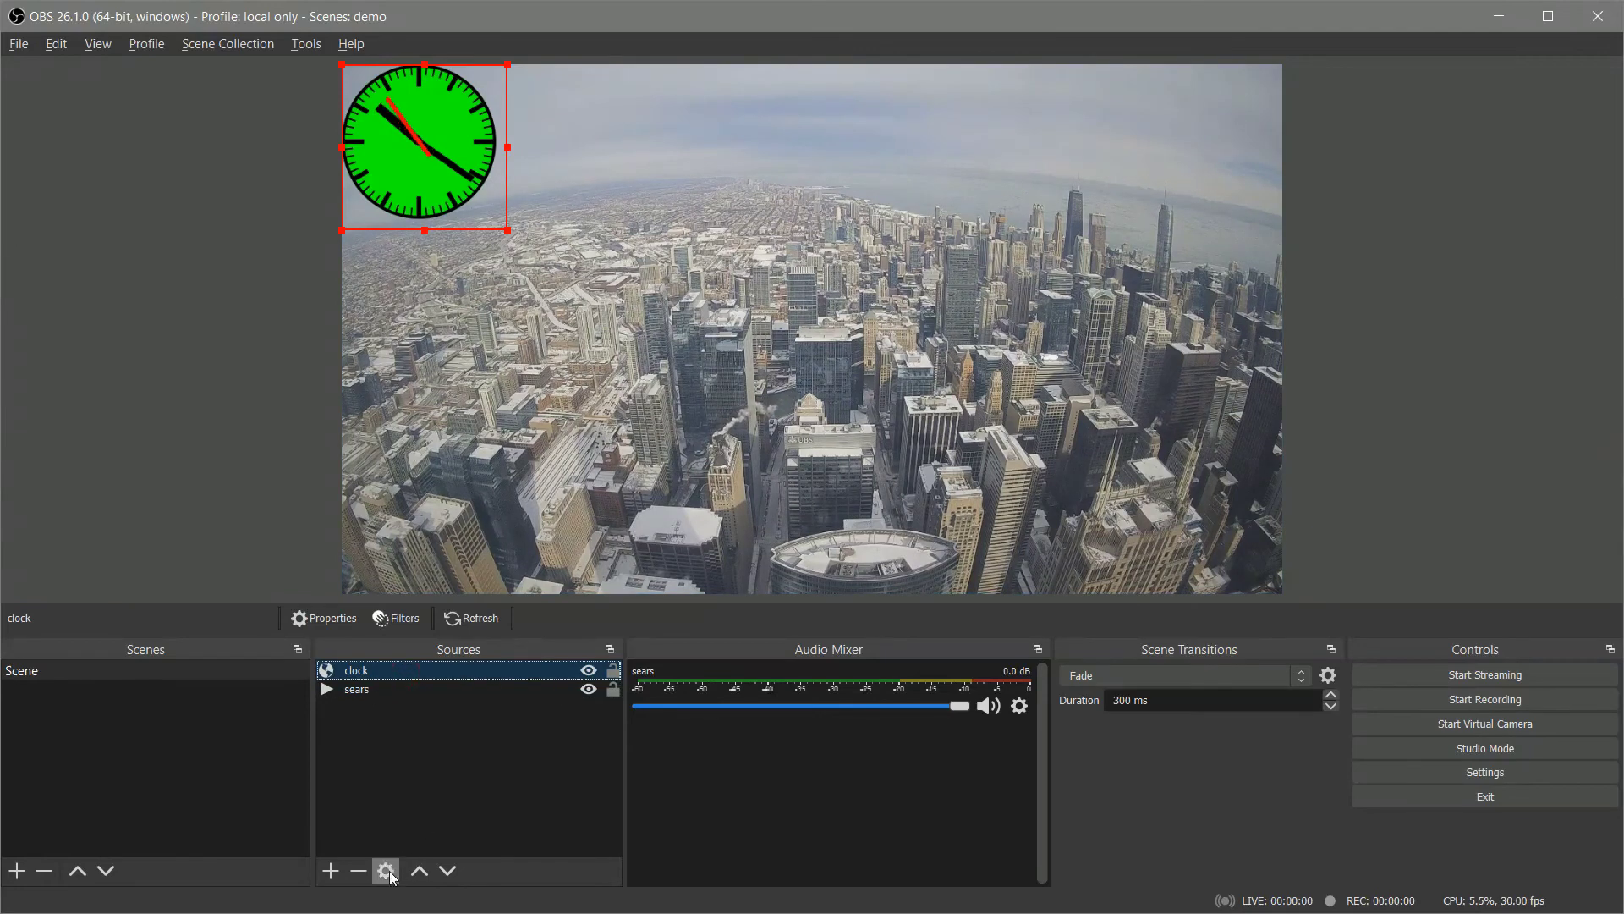
pyautogui.click(407, 621)
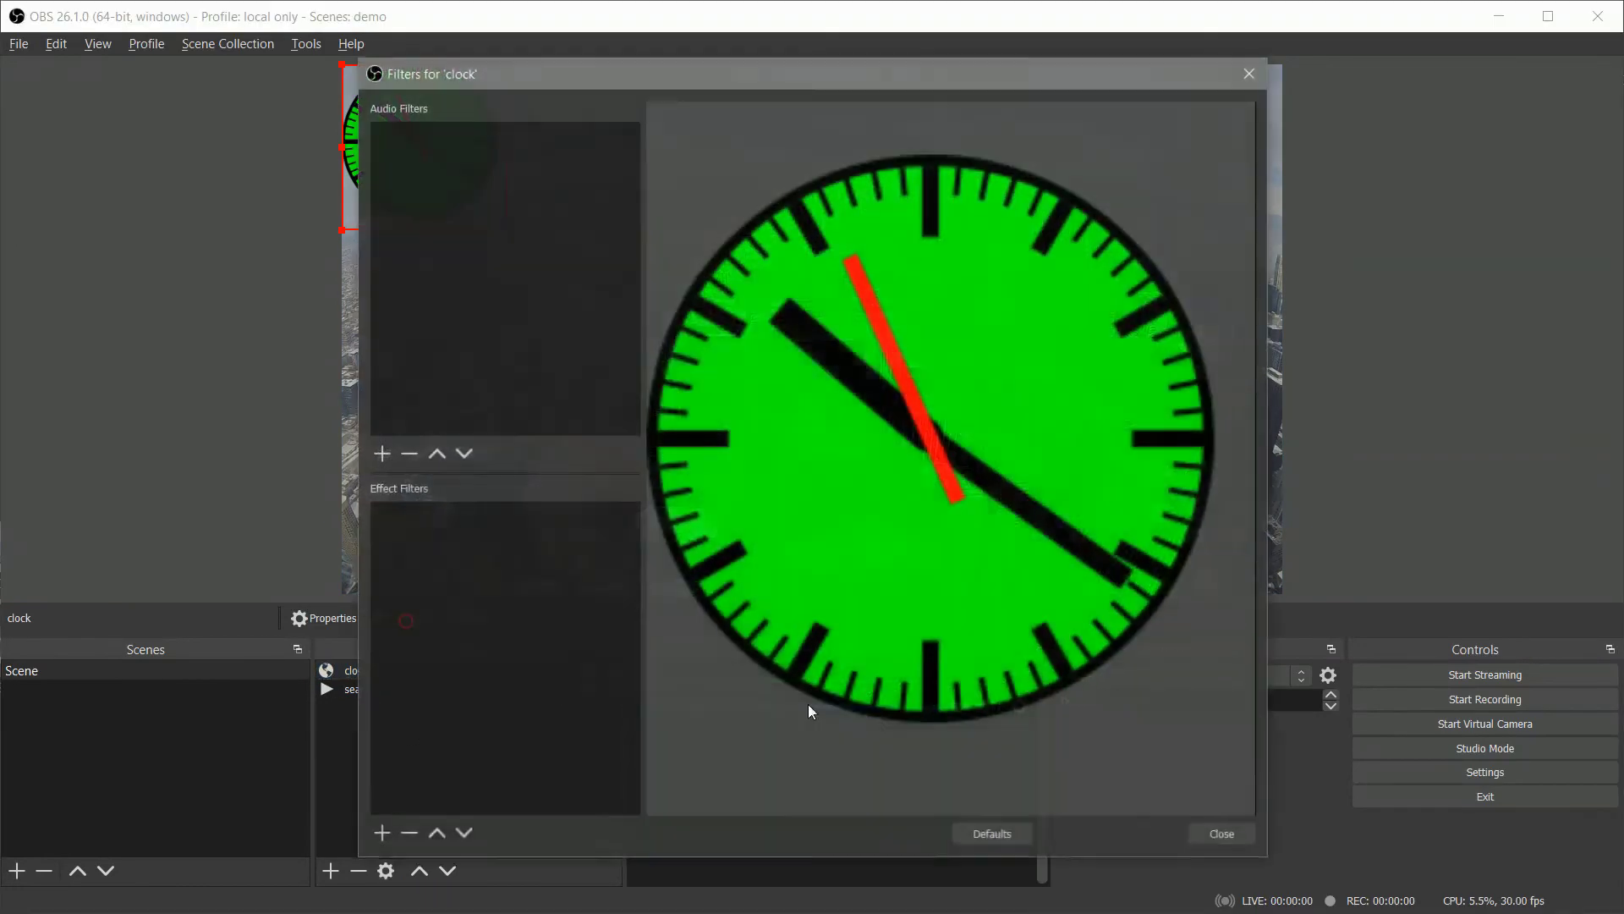
pyautogui.click(381, 834)
pyautogui.click(467, 863)
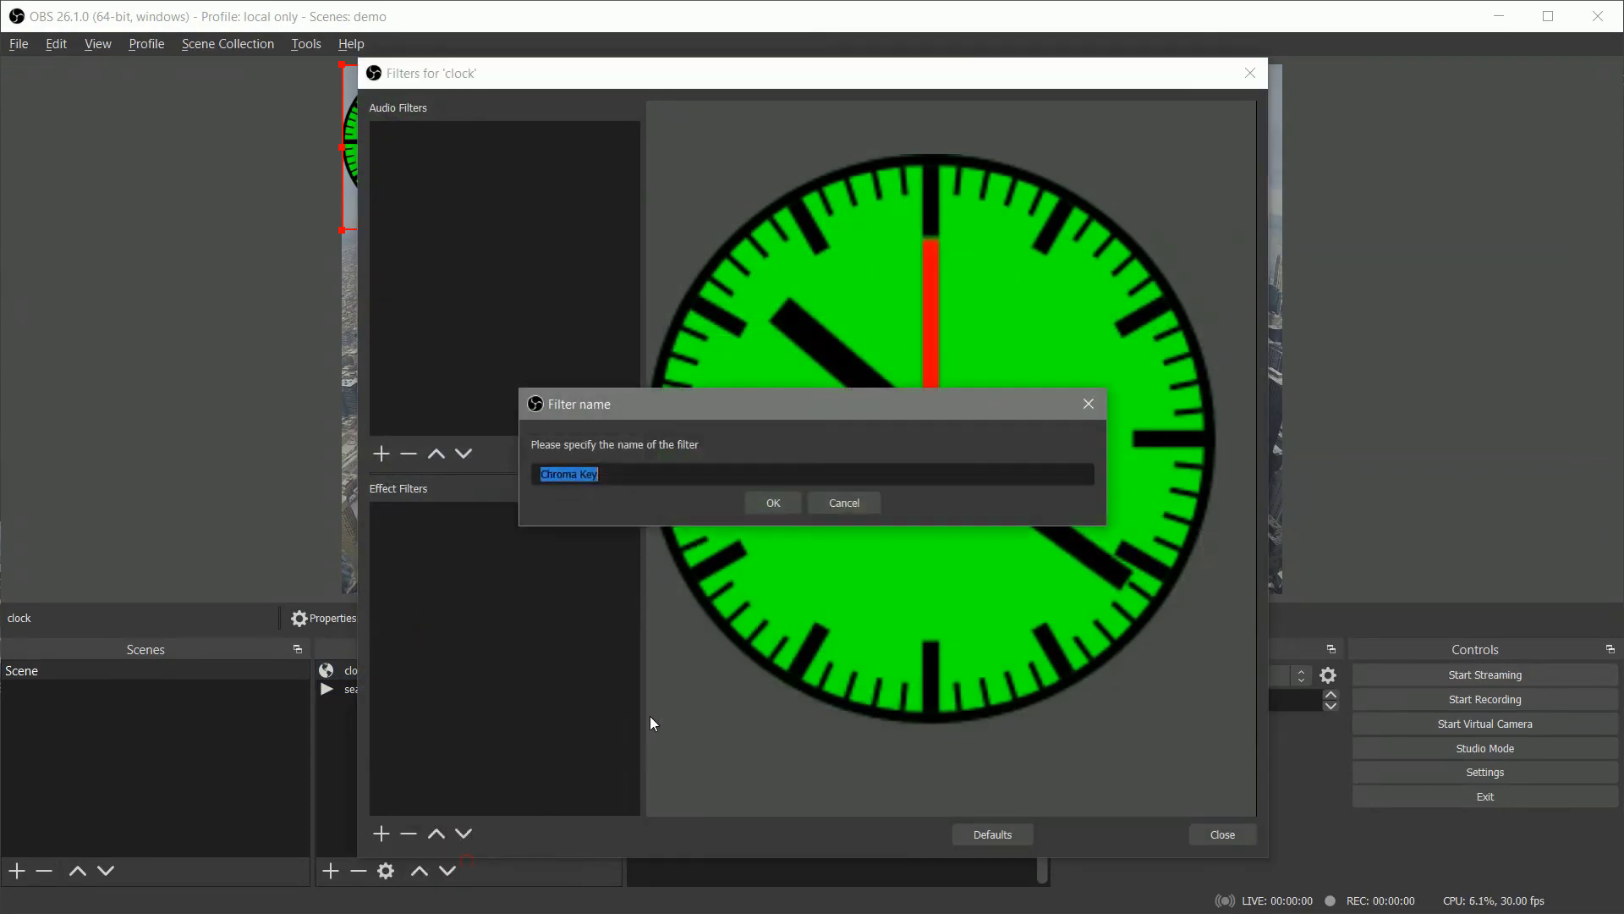
pyautogui.click(784, 505)
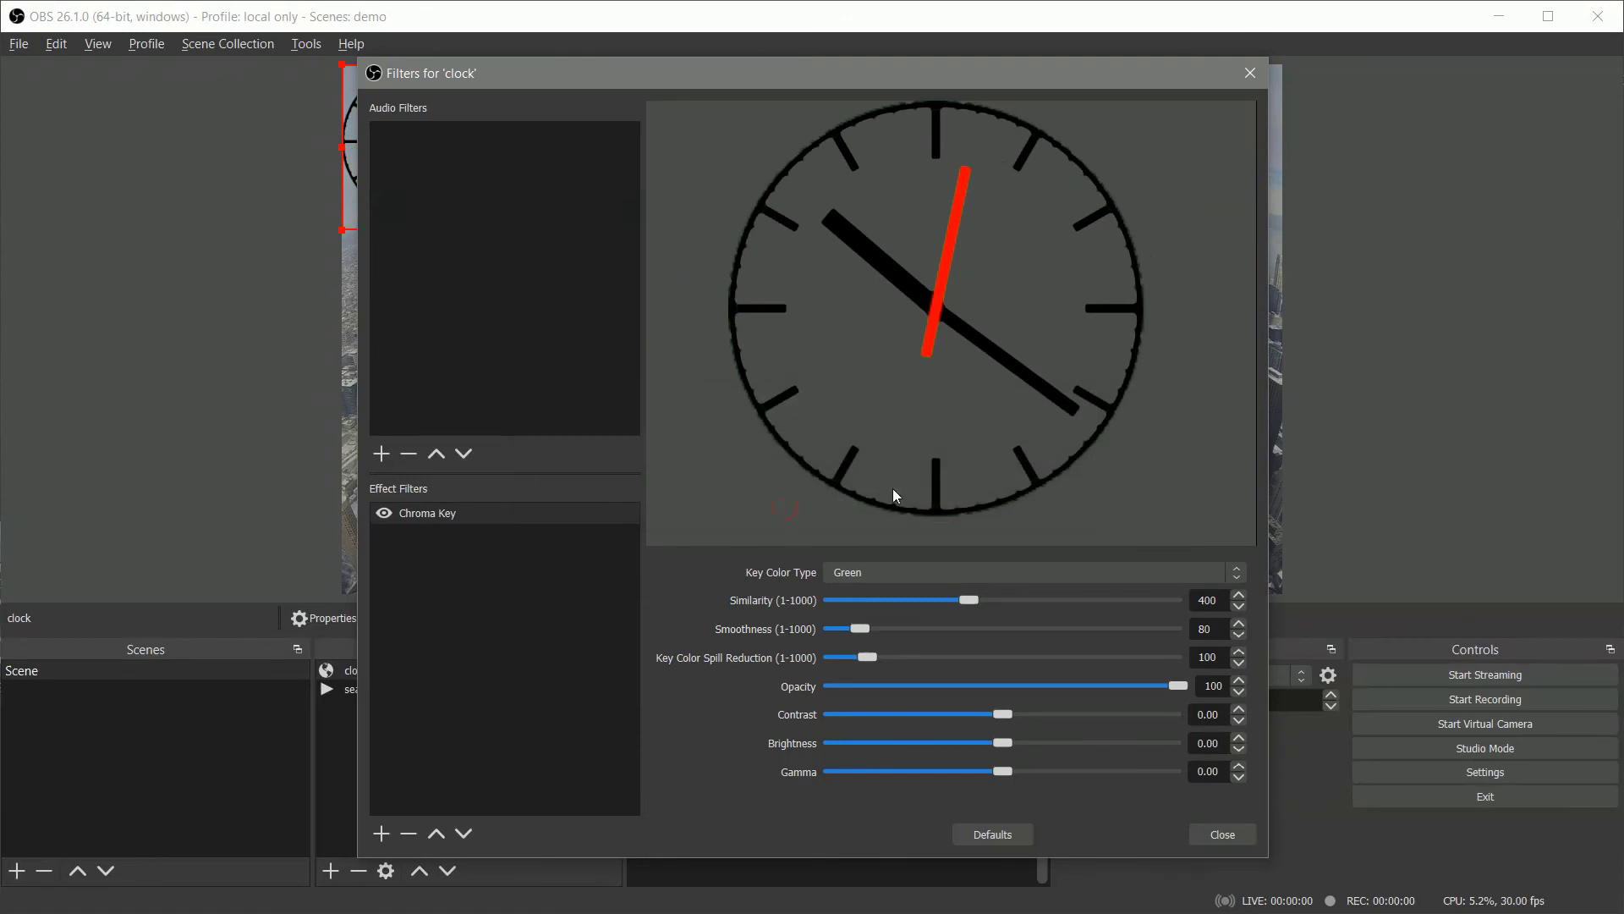
pyautogui.click(994, 575)
pyautogui.click(953, 631)
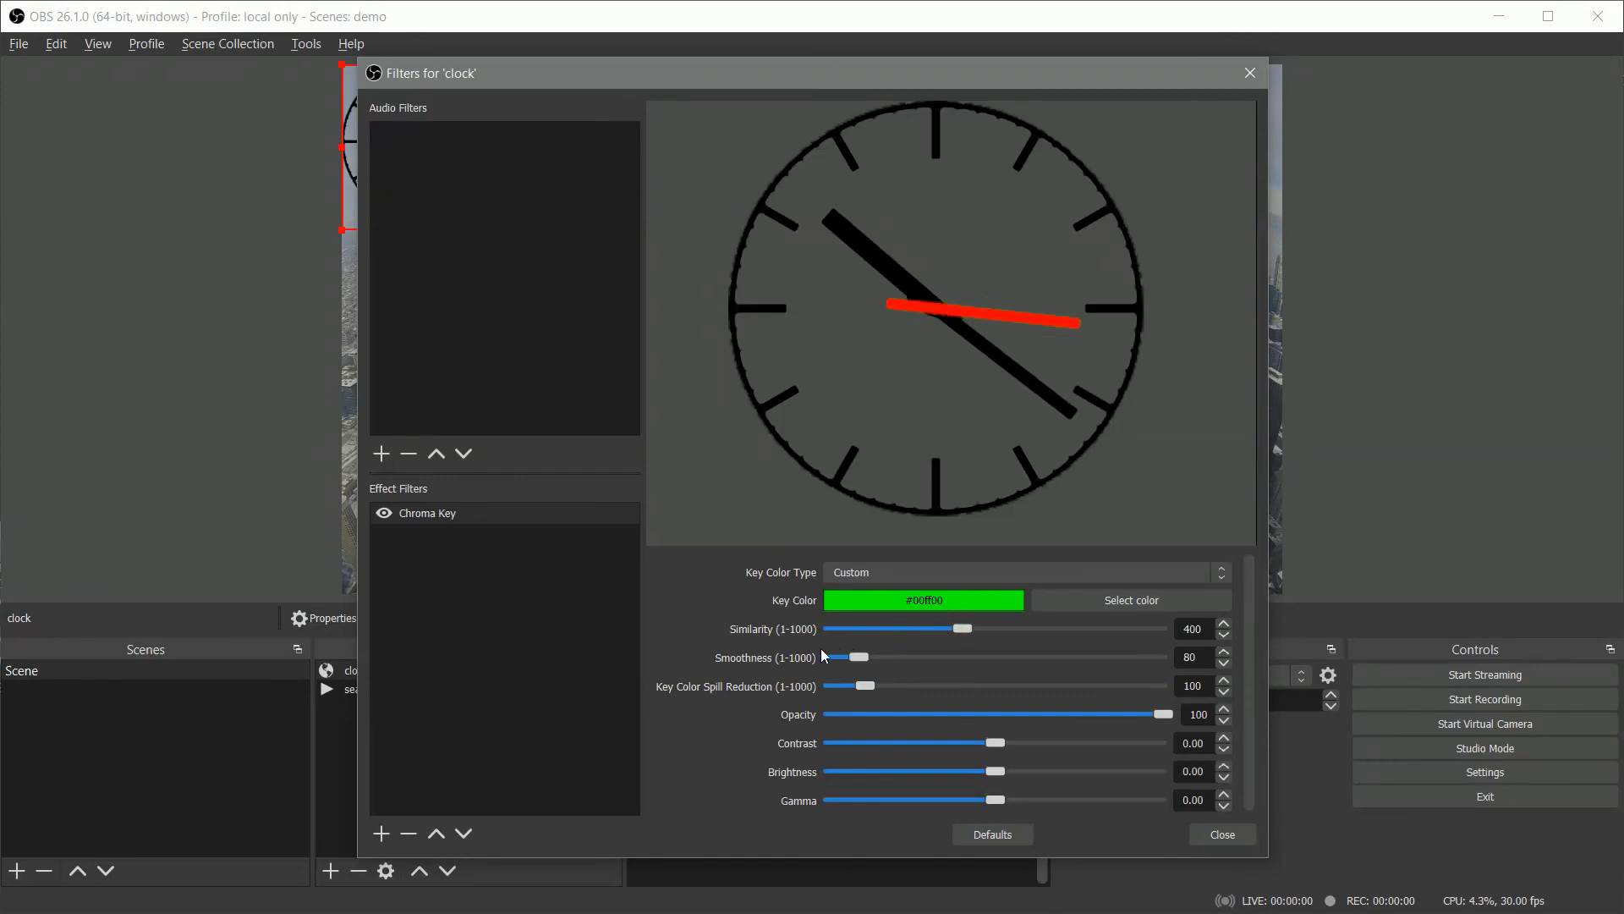
# Set the clock's Chroma Key Similarity to 30 and Key Color Spill Reduction to 791
pyautogui.moveTo(963, 628); pyautogui.dragTo(849, 633)
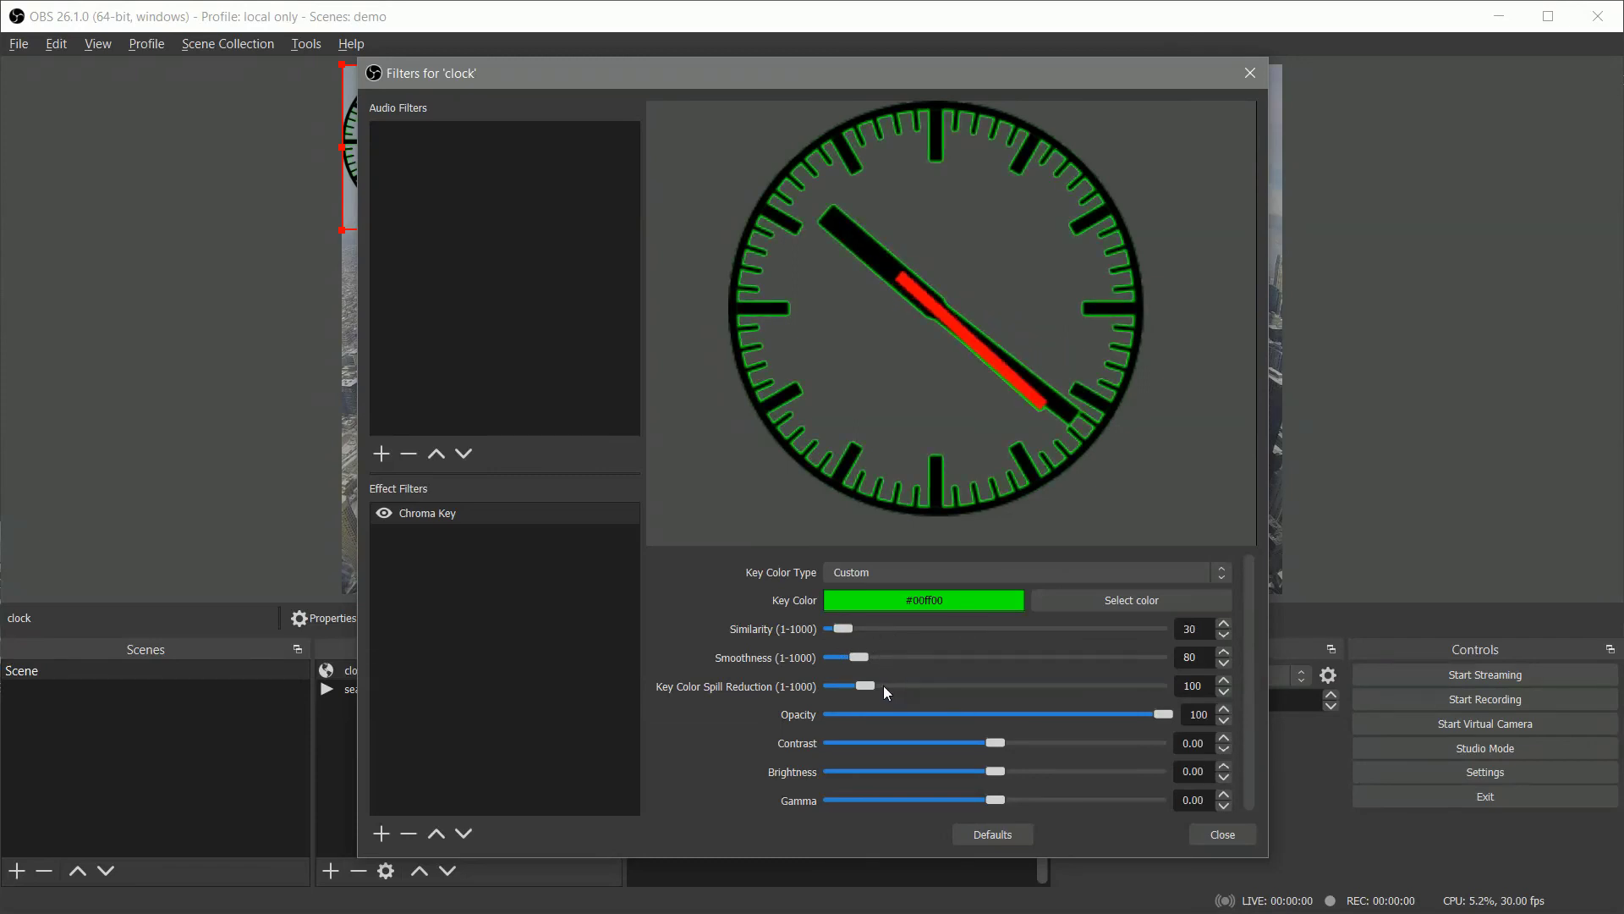
pyautogui.moveTo(871, 687); pyautogui.dragTo(1090, 693)
pyautogui.moveTo(851, 66); pyautogui.dragTo(1208, 25)
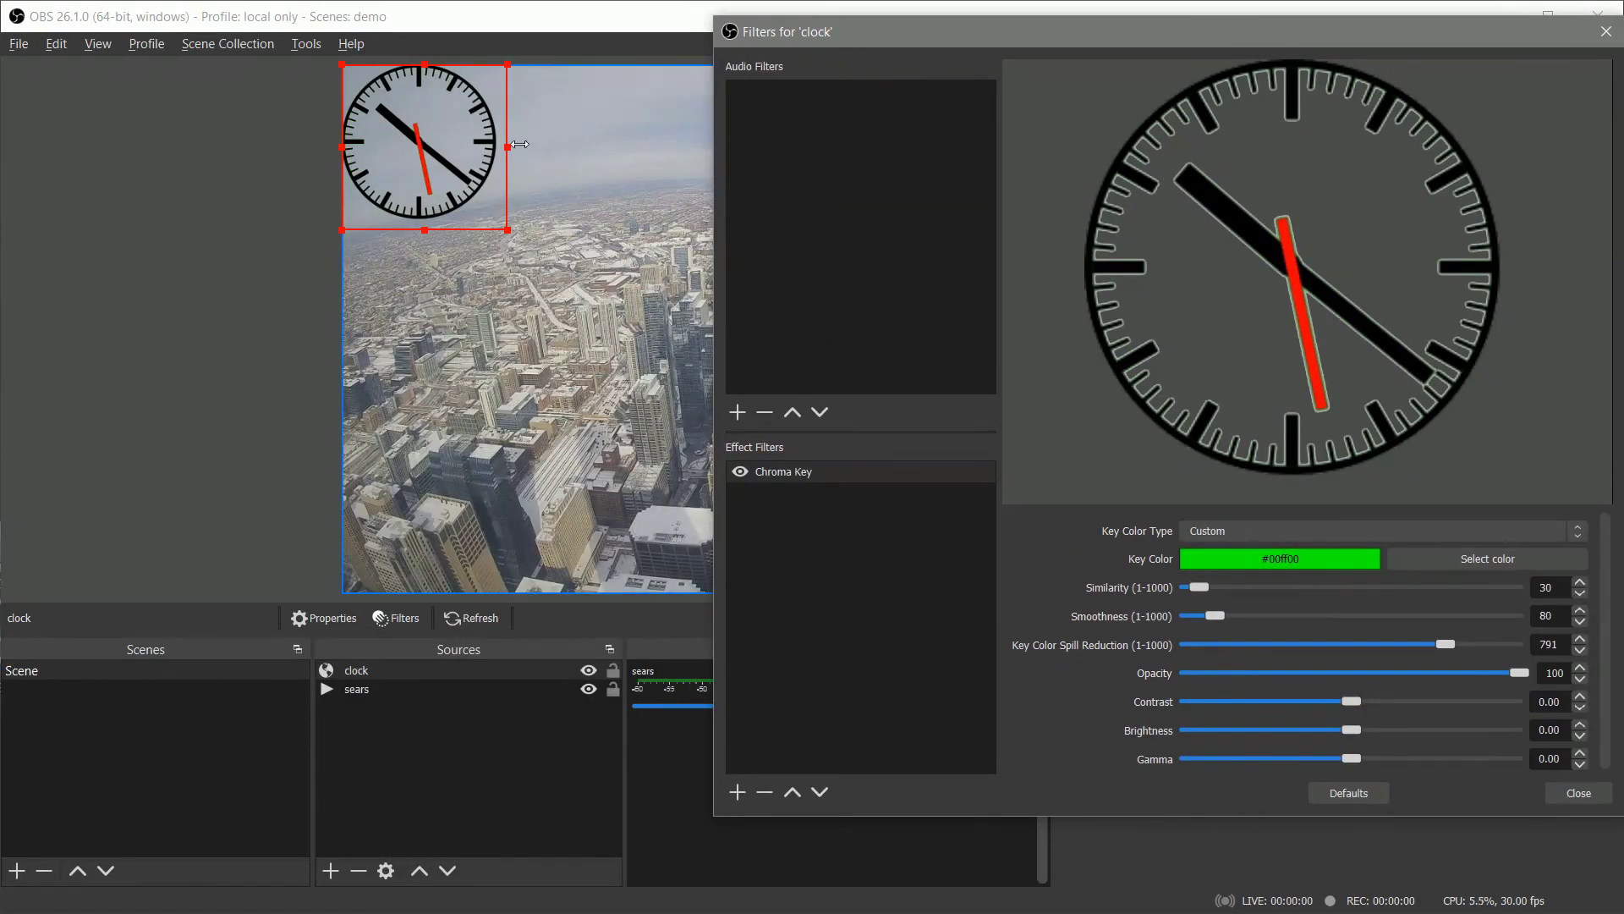
# Drag the clock to the city view's top-right and set its transform size to 110 × 110
pyautogui.click(1579, 799)
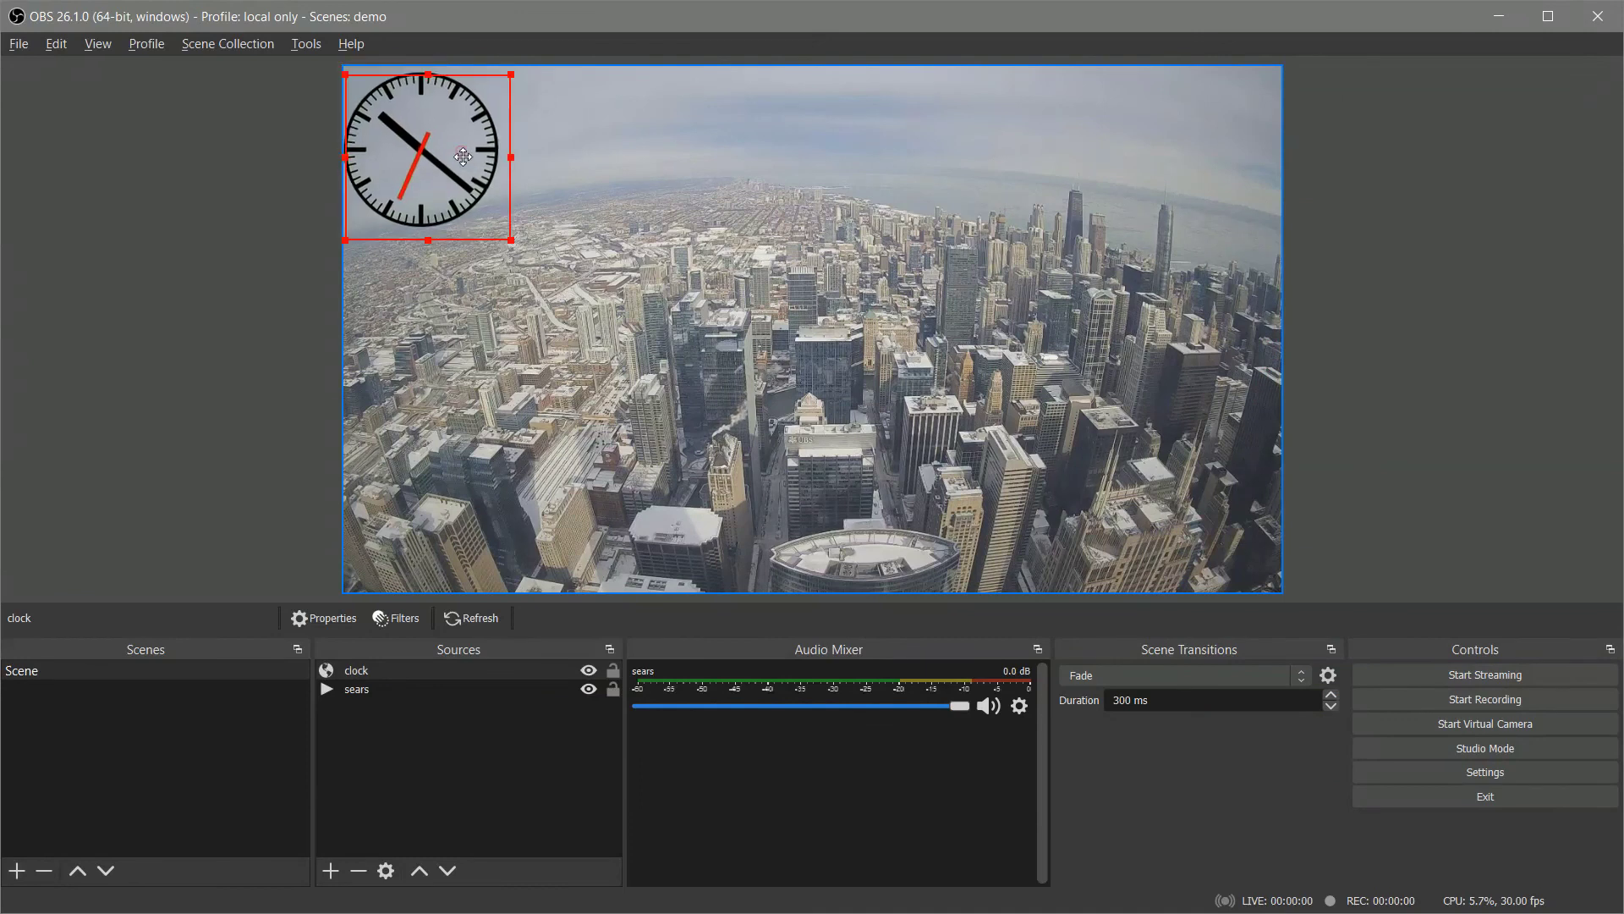
pyautogui.moveTo(464, 151); pyautogui.dragTo(1226, 164)
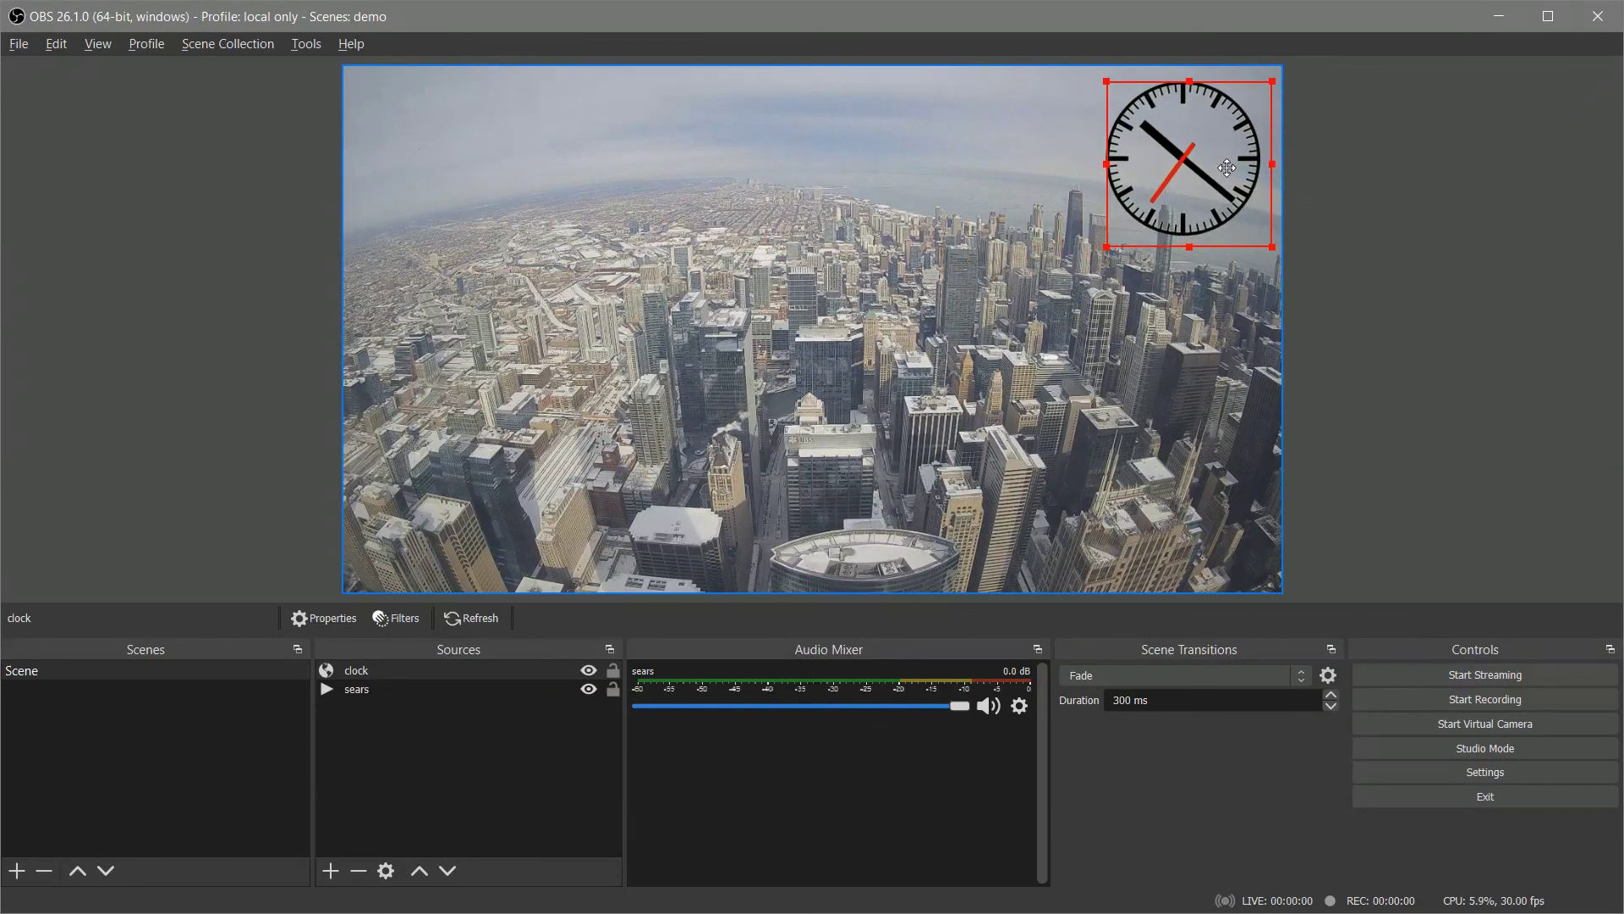
pyautogui.rightClick(356, 674)
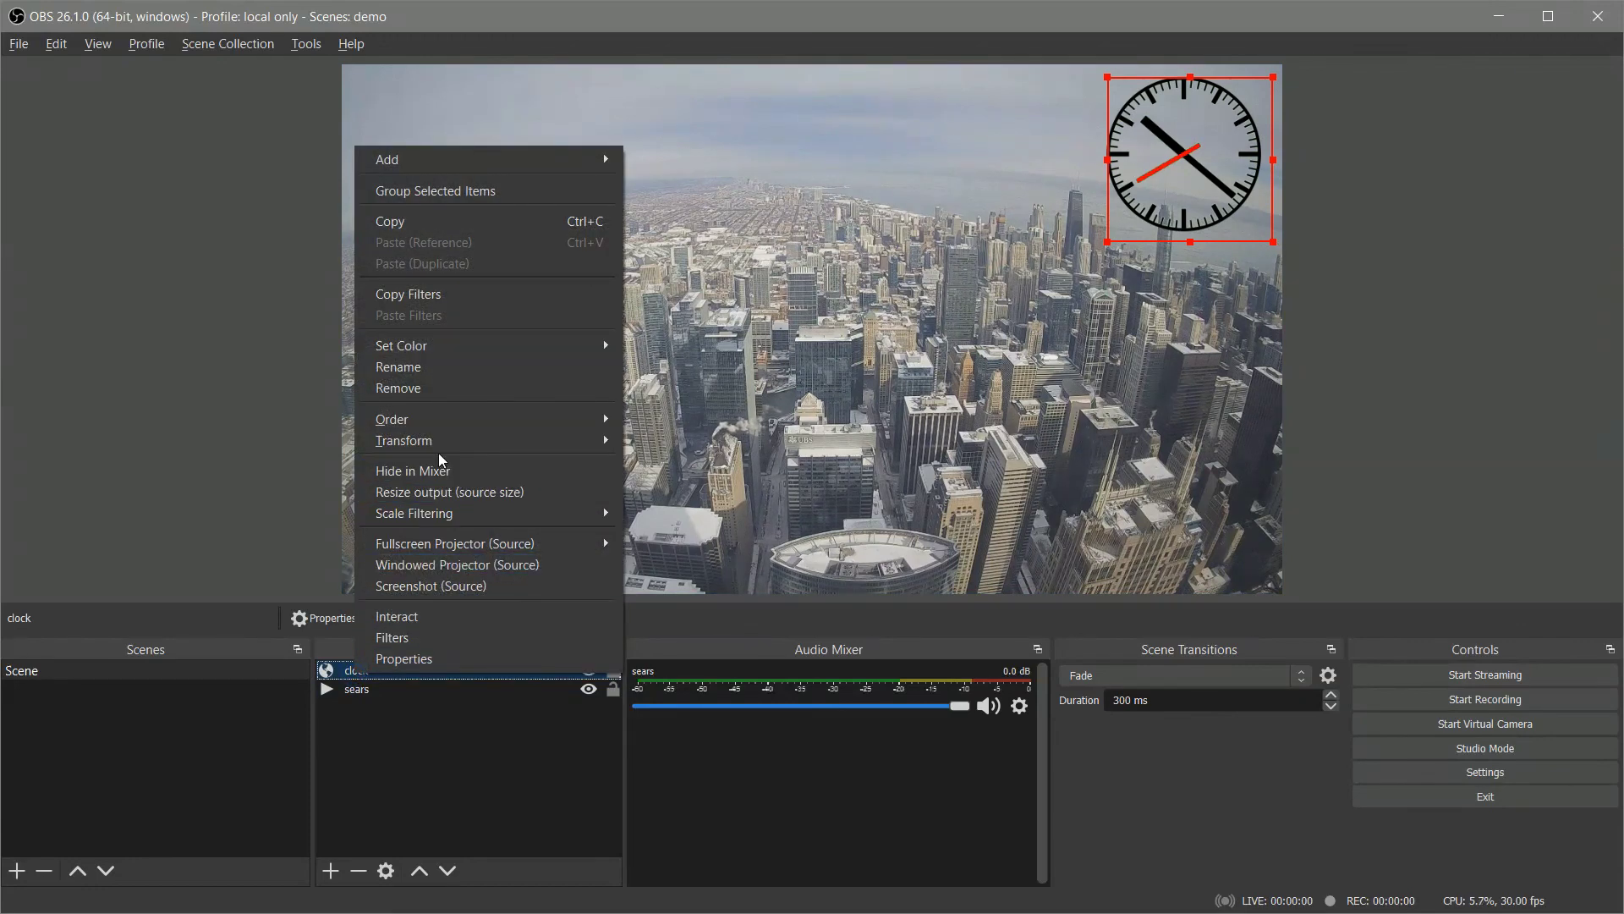
pyautogui.moveTo(491, 449)
pyautogui.click(728, 440)
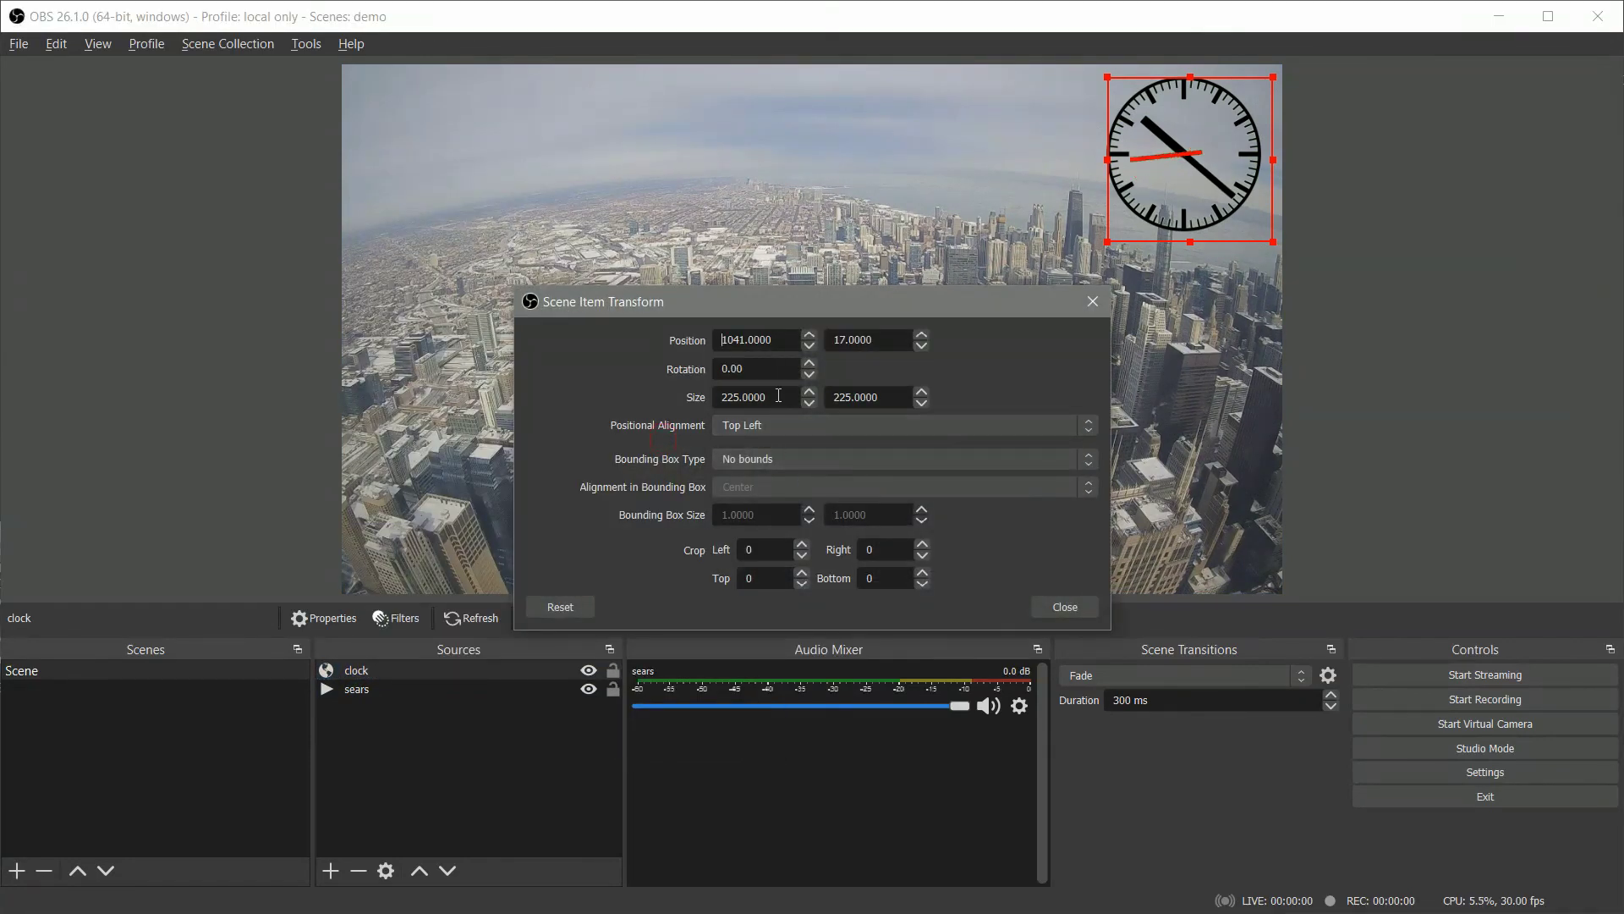
pyautogui.moveTo(779, 397); pyautogui.dragTo(702, 401)
pyautogui.write('110')
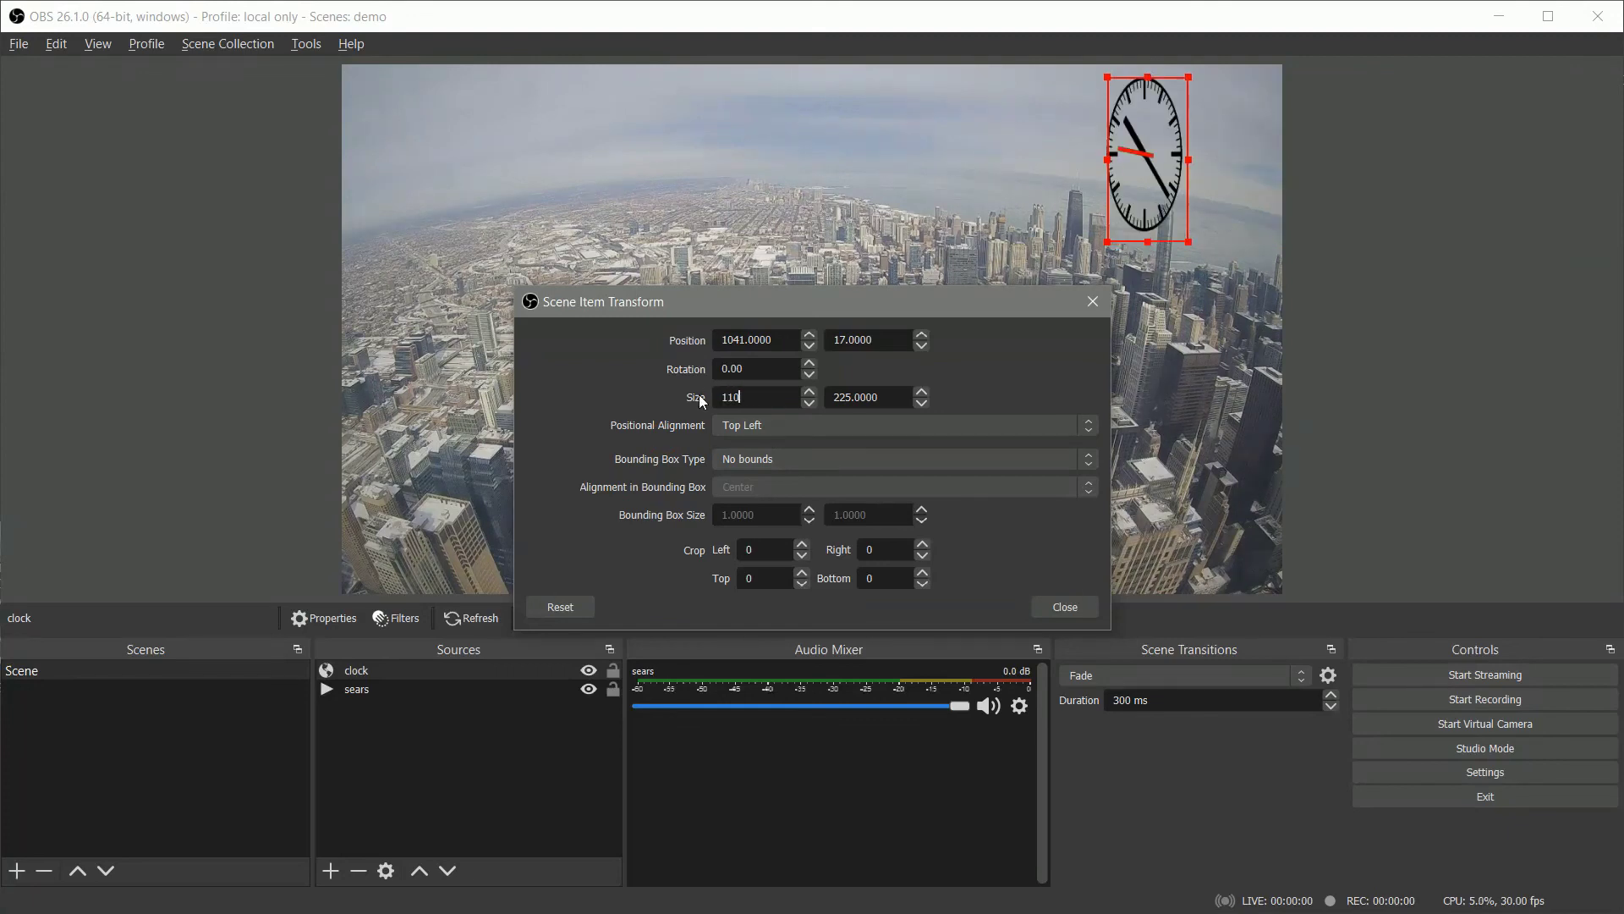
pyautogui.press('Tab')
pyautogui.write('110')
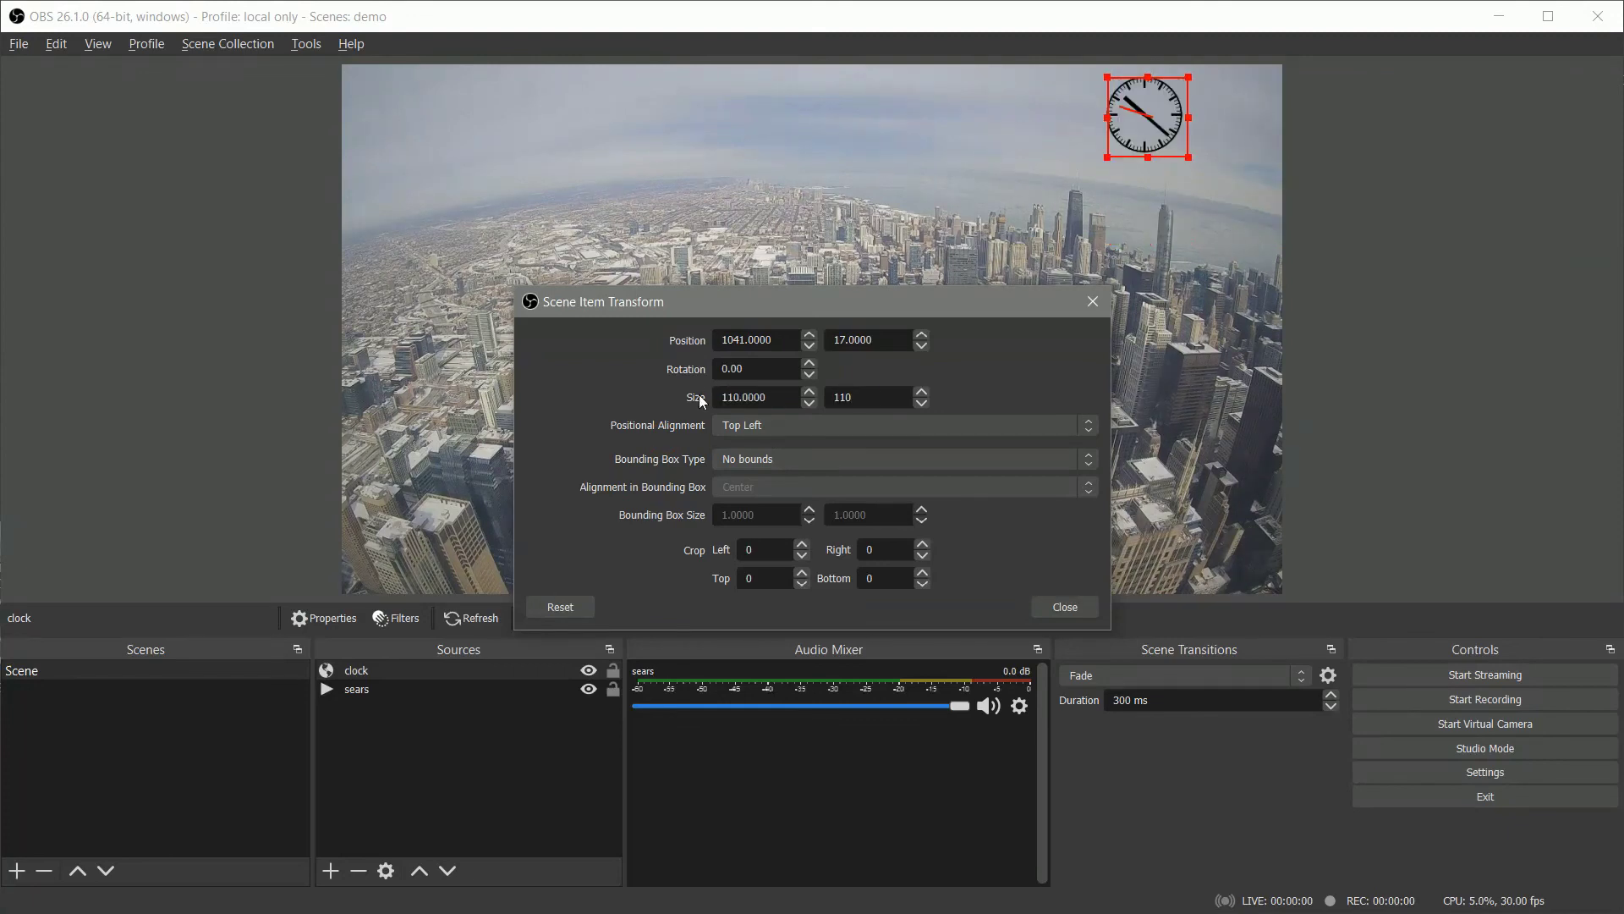
pyautogui.click(1064, 607)
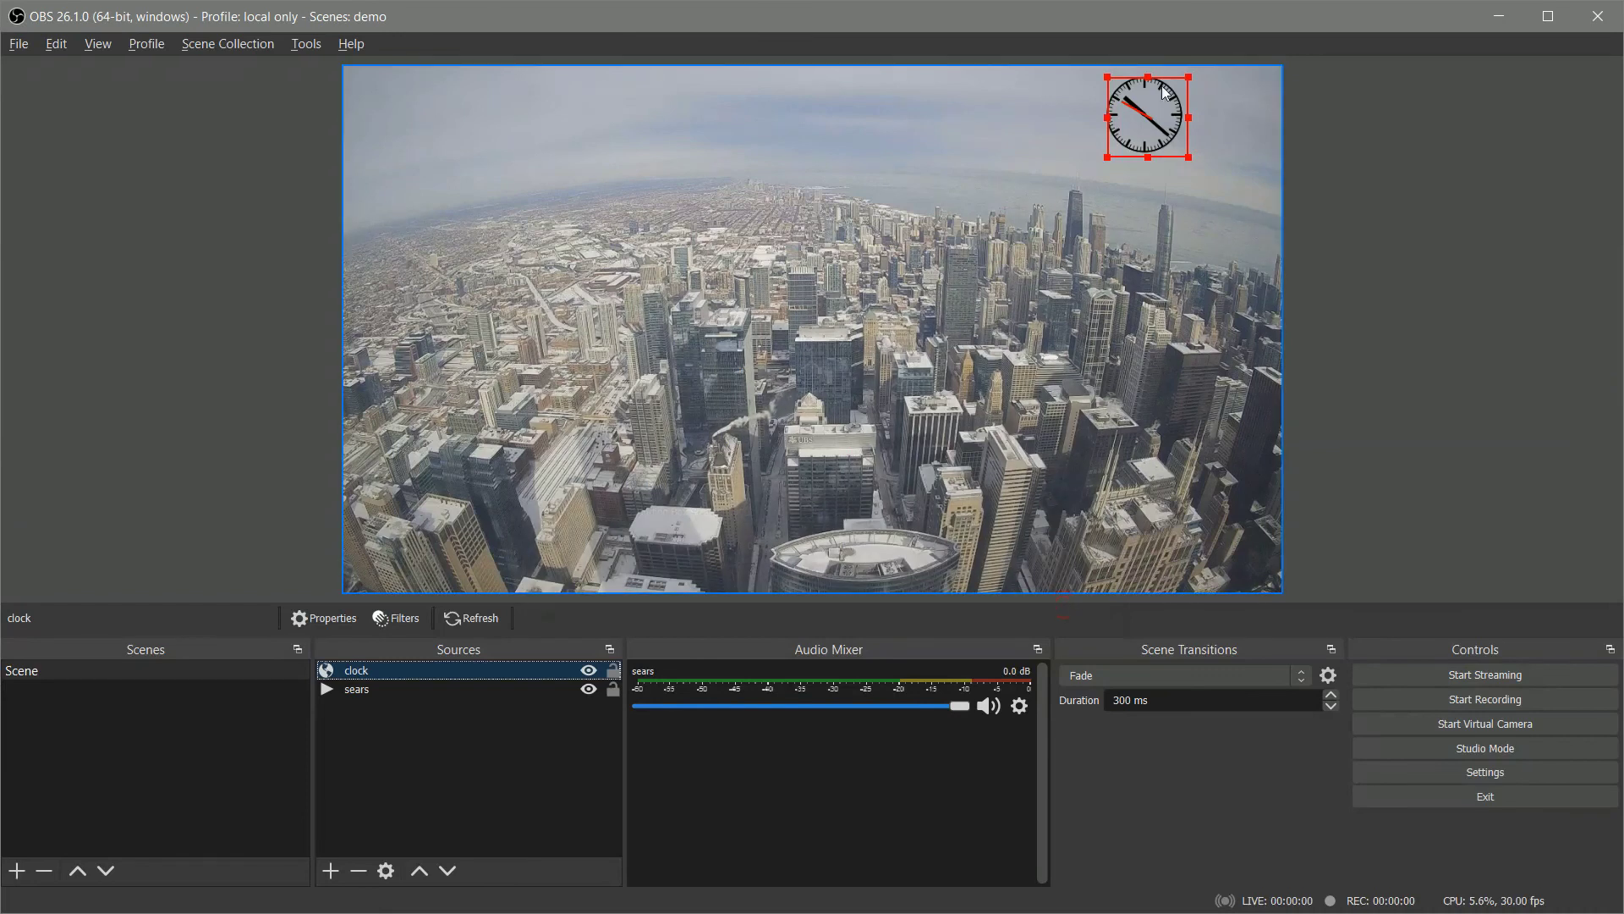
# Nudge the small clock further into the top-right corner, then deselect it
pyautogui.moveTo(1161, 108); pyautogui.dragTo(1238, 105)
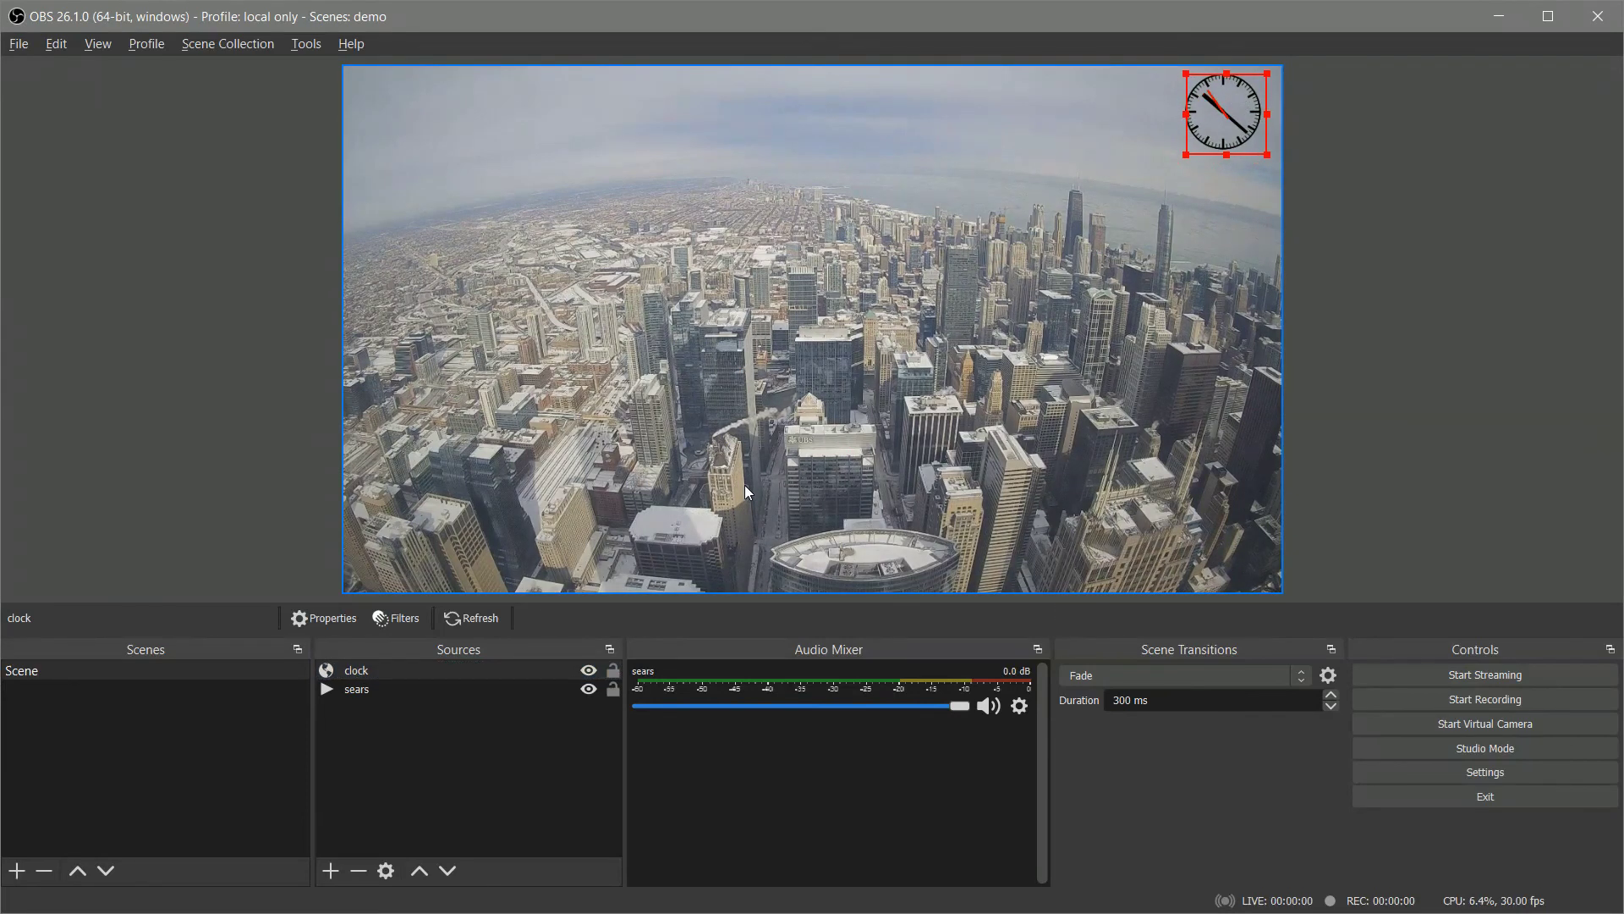
pyautogui.click(1024, 206)
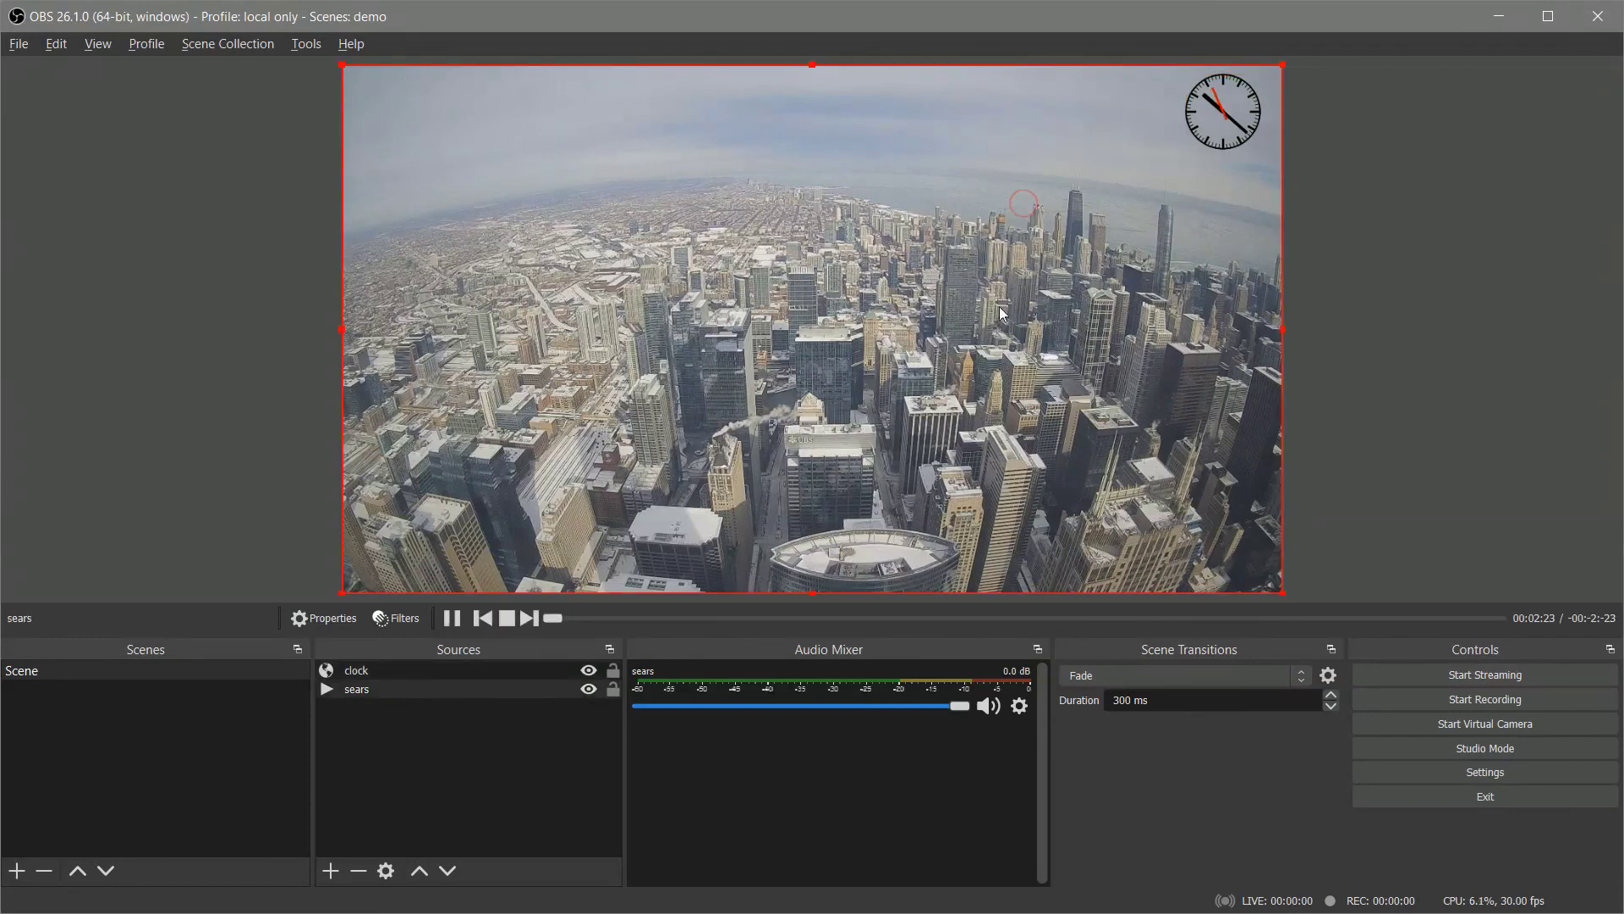